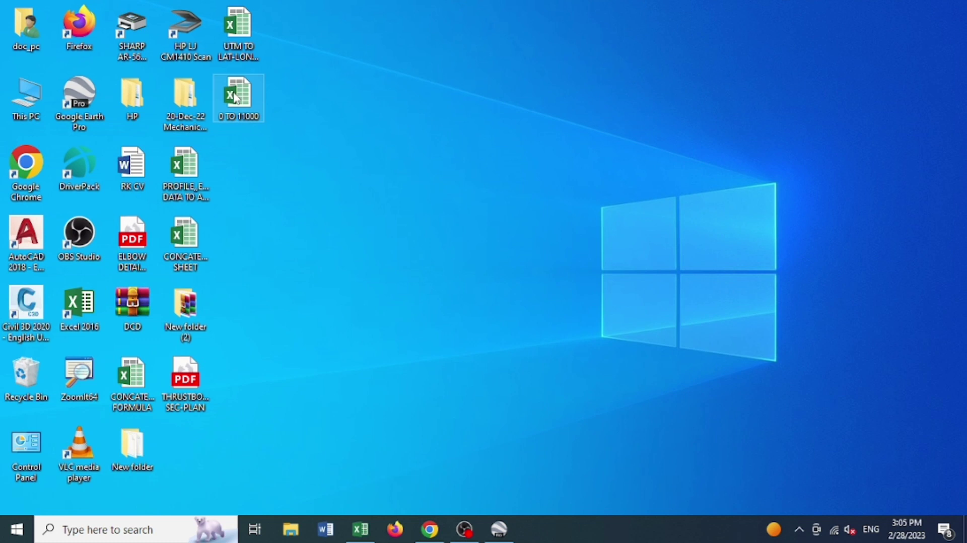
# - Open the 0 TO 11000 coordinates workbook from the desktop
pyautogui.doubleClick(236, 97)
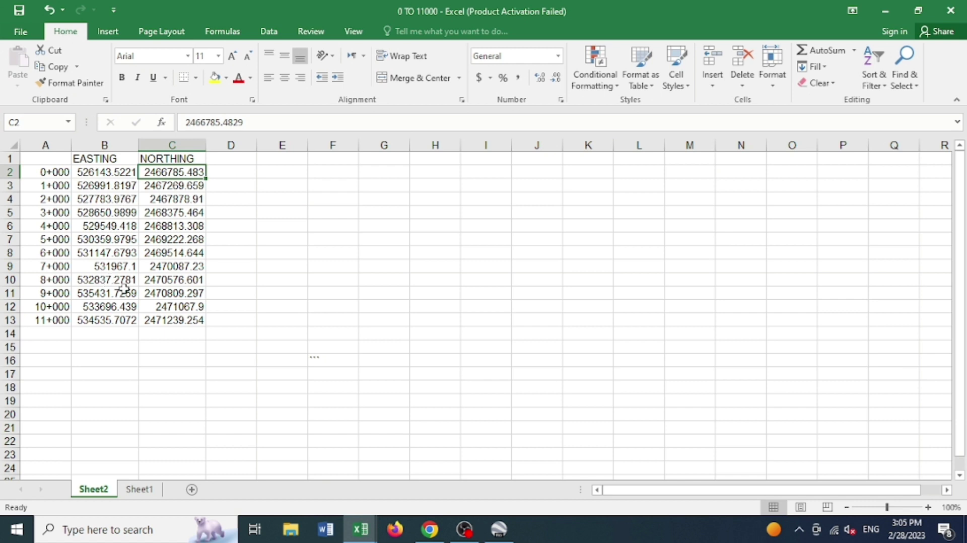
# - Change the converter's UTM zone from 42 to 37, then return to the 0 TO 11000 workbook
pyautogui.moveTo(373, 530)
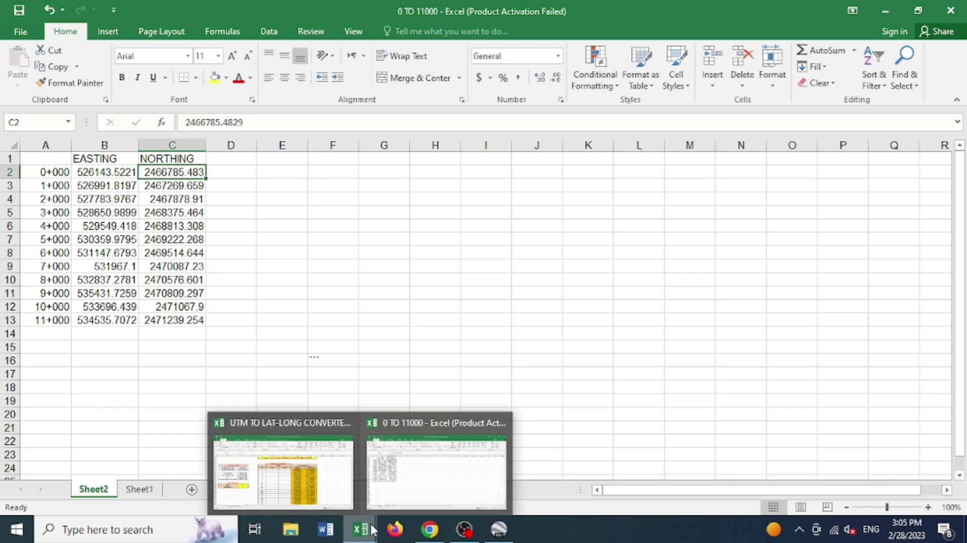
pyautogui.click(324, 421)
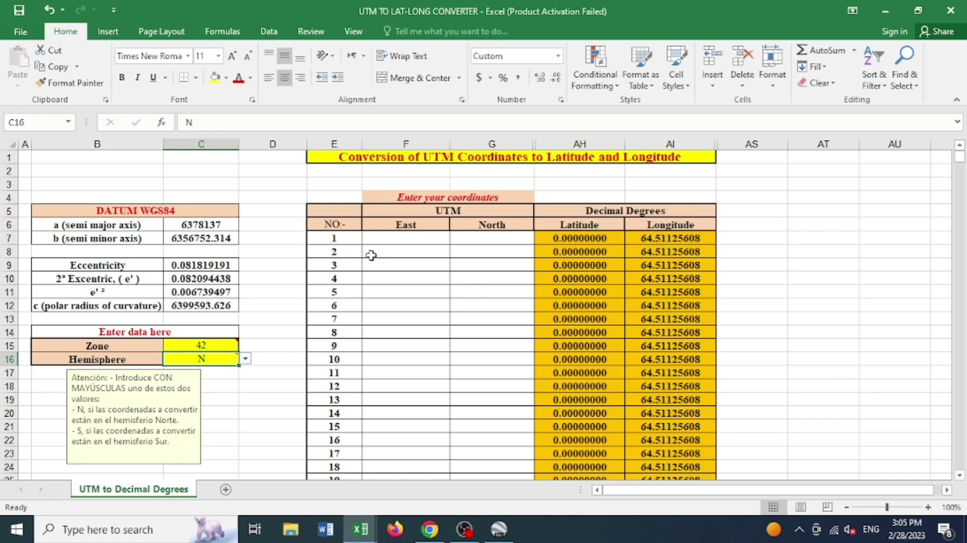
pyautogui.click(214, 344)
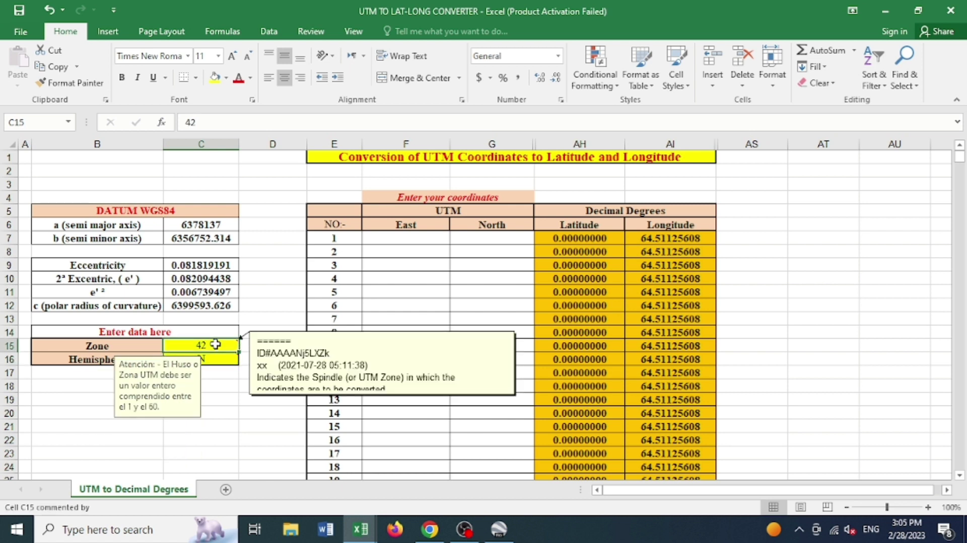
pyautogui.write('37')
pyautogui.press('Return')
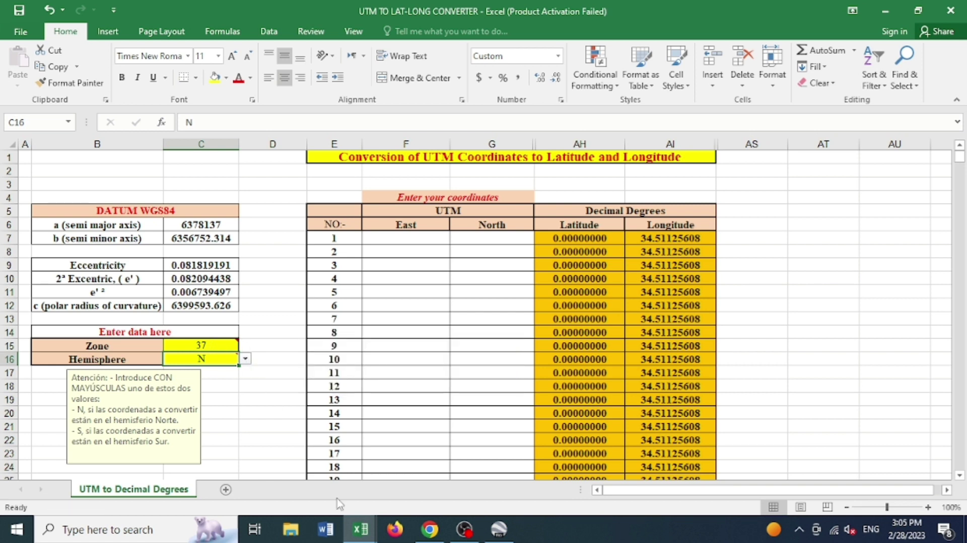
pyautogui.moveTo(366, 537)
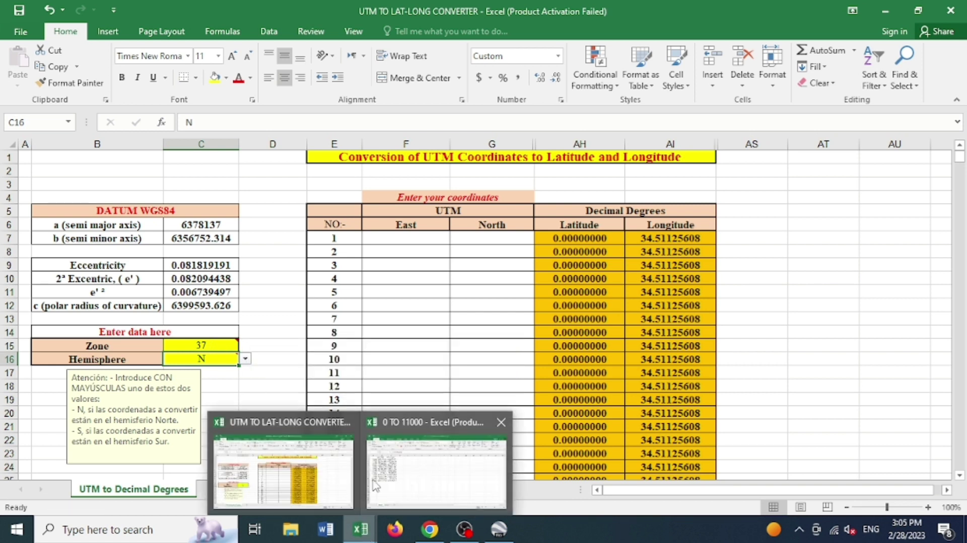
pyautogui.click(406, 425)
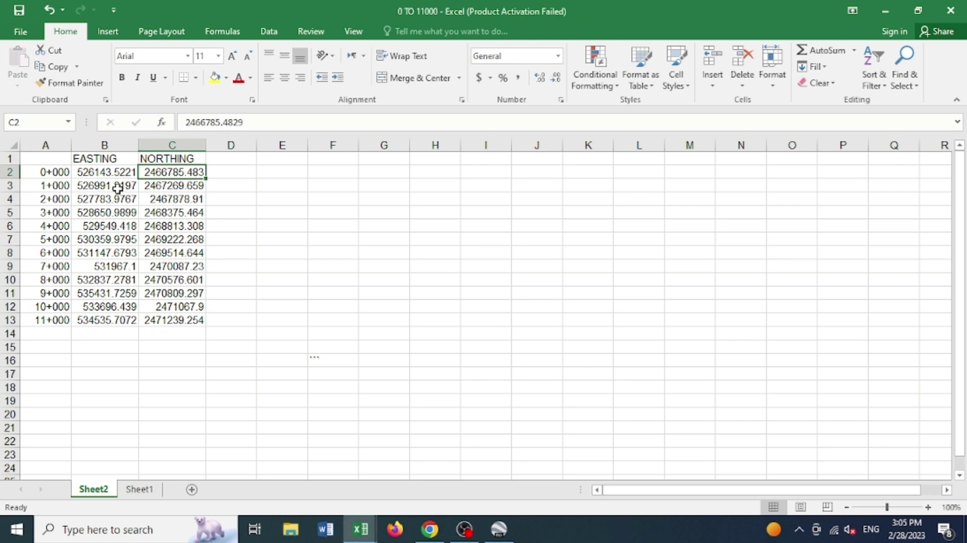
# - Paste the twelve easting/northing pairs from B2:C13 as values into the converter's East/North inputs at F7
pyautogui.moveTo(80, 172); pyautogui.dragTo(180, 318)
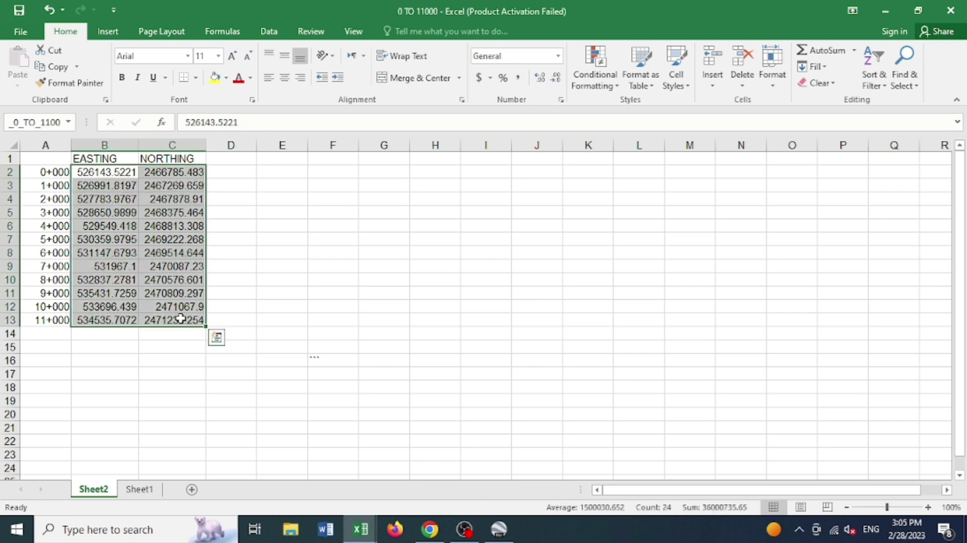
pyautogui.hotkey('ctrl', 'c')
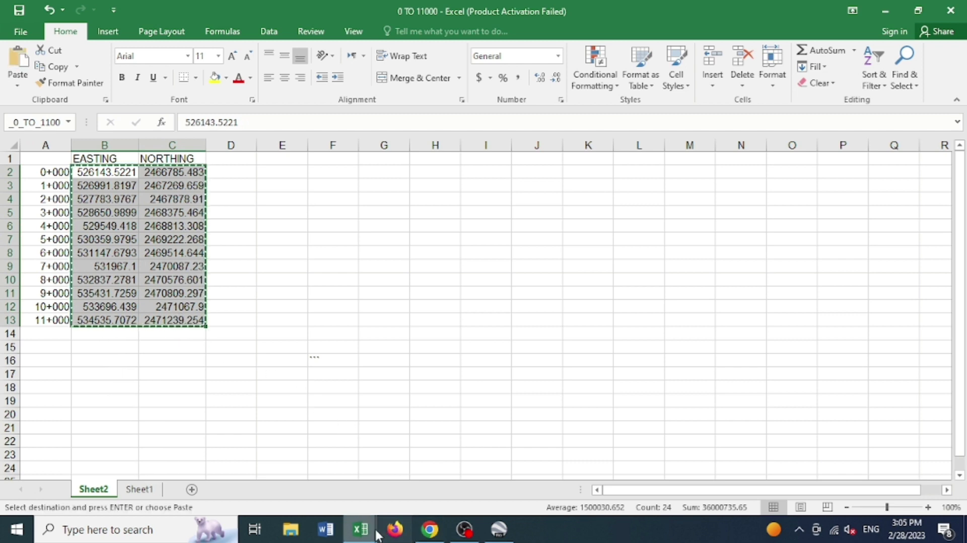
pyautogui.moveTo(365, 535)
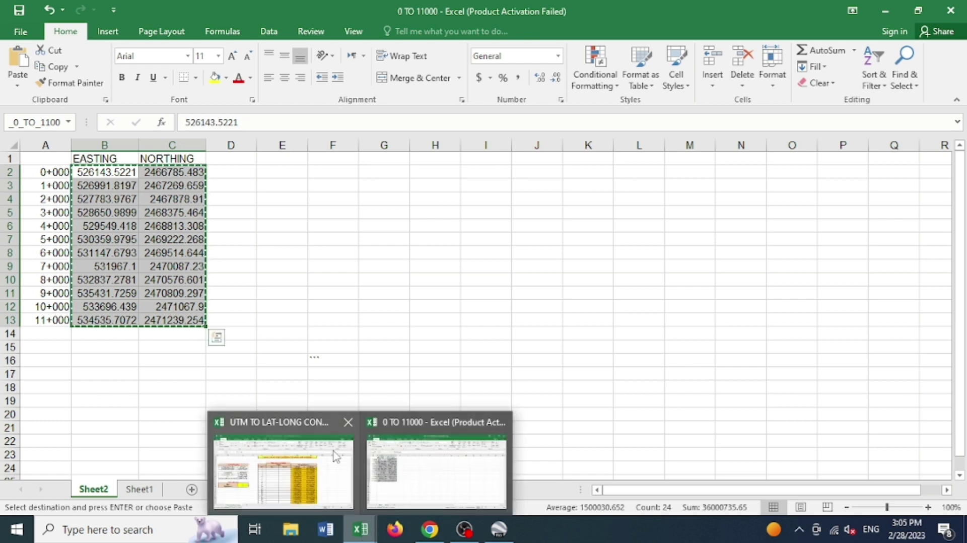
pyautogui.click(320, 425)
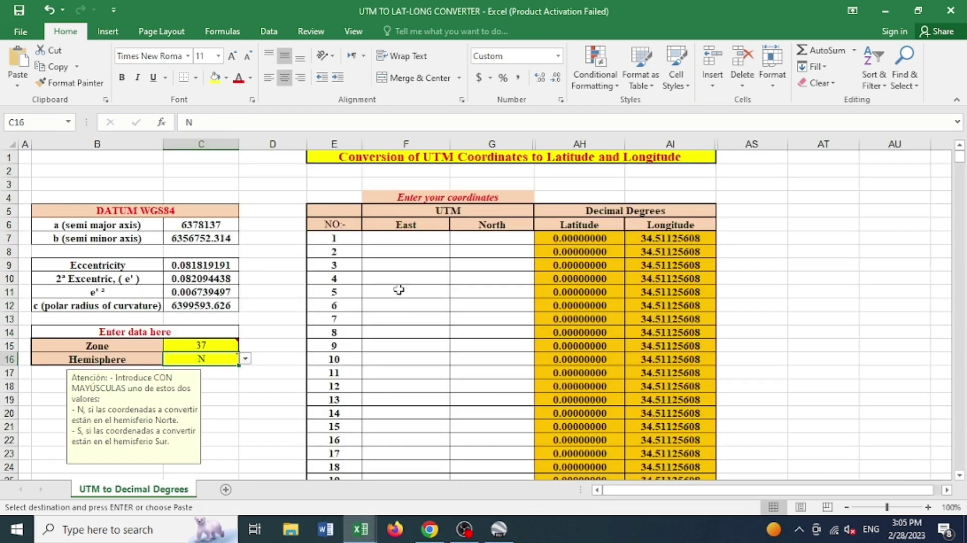
pyautogui.moveTo(387, 238)
pyautogui.mouseDown()
pyautogui.moveTo(455, 244)
pyautogui.moveTo(463, 438)
pyautogui.mouseUp()
pyautogui.rightClick(414, 310)
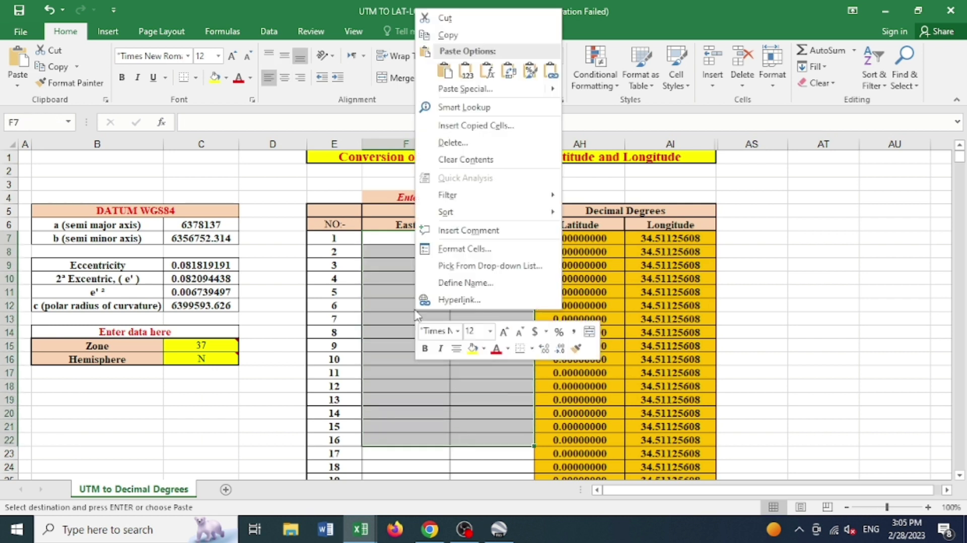
pyautogui.click(465, 73)
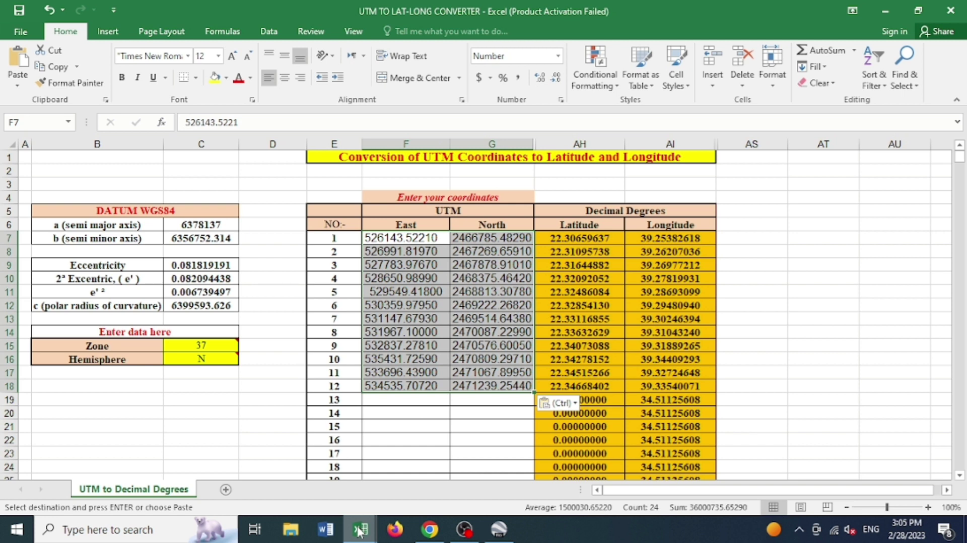
pyautogui.moveTo(359, 529)
pyautogui.click(409, 425)
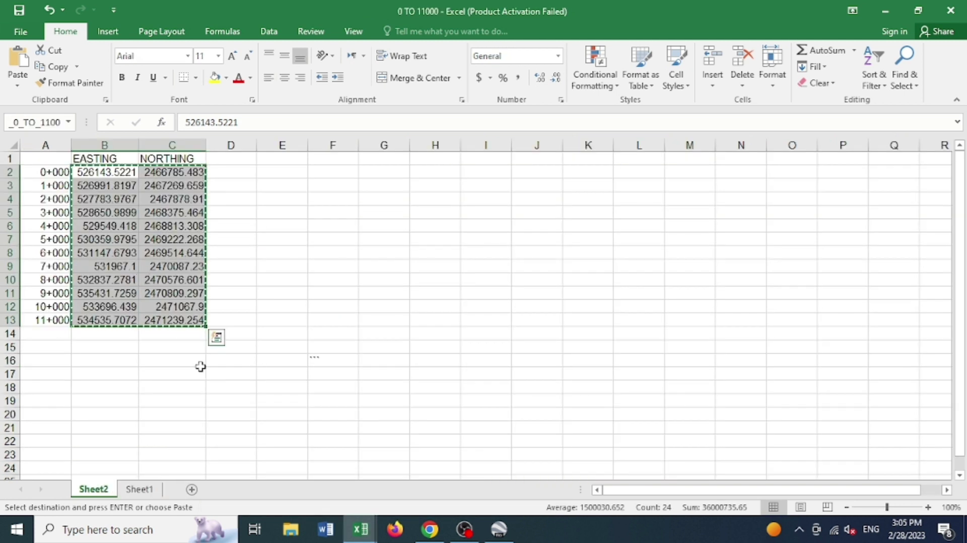
pyautogui.press('Escape')
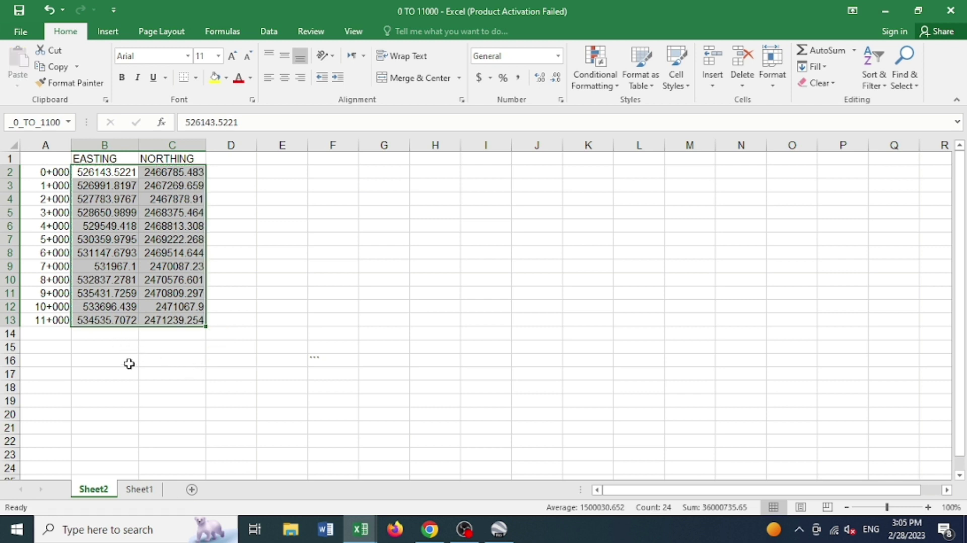
# - Duplicate Sheet2 as Sheet2 (2) using Move or Copy with Create a copy
pyautogui.rightClick(103, 491)
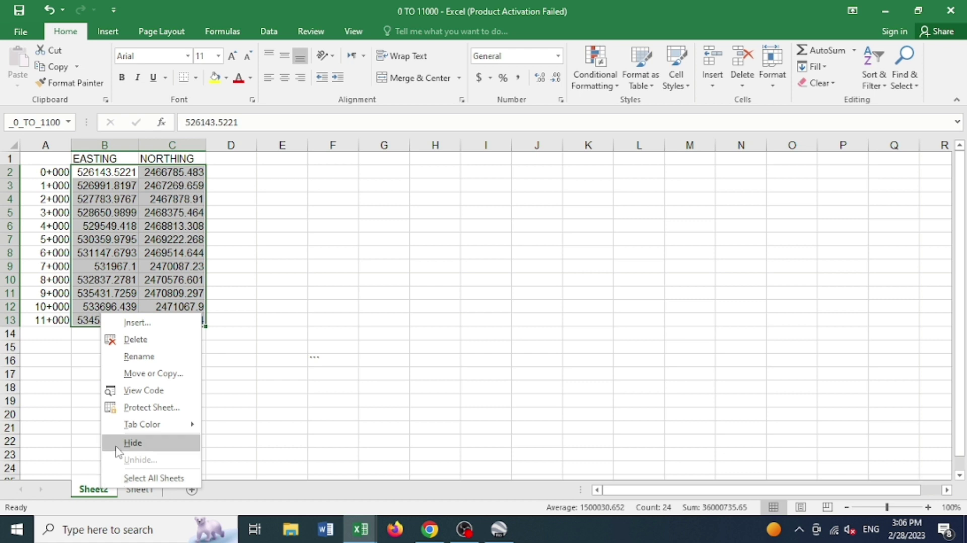
pyautogui.click(137, 372)
pyautogui.click(46, 425)
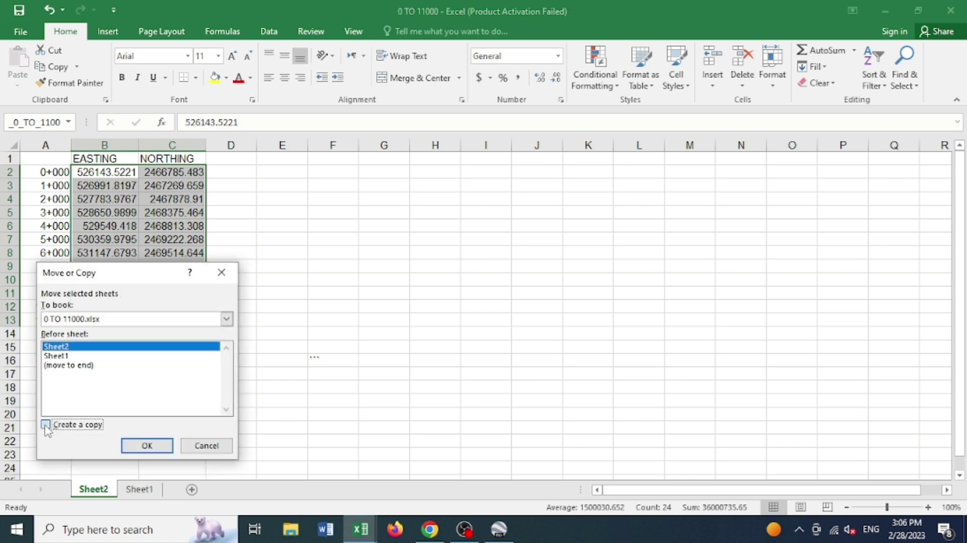
pyautogui.click(149, 446)
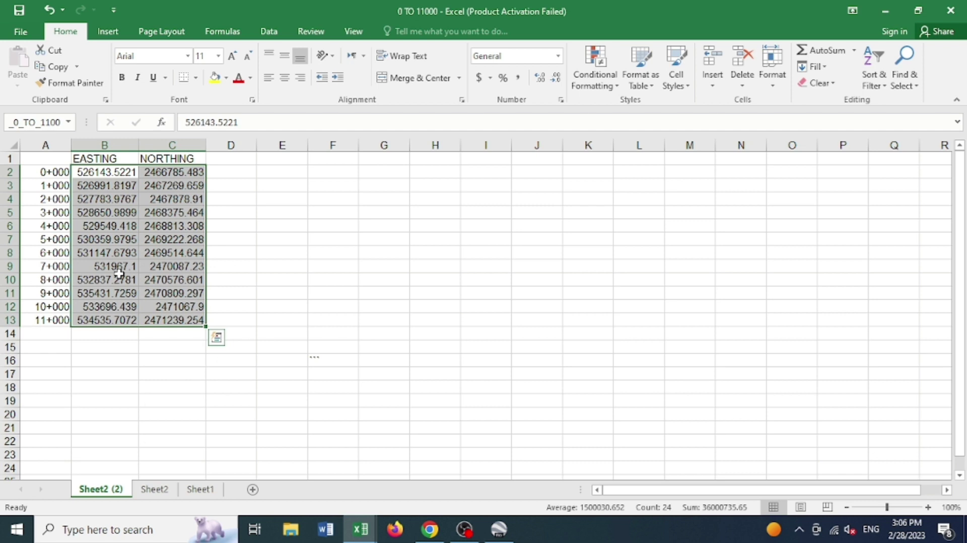
# - Clear the EASTING and NORTHING values in B2:C13, confirming removal of the linked query
pyautogui.press('Delete')
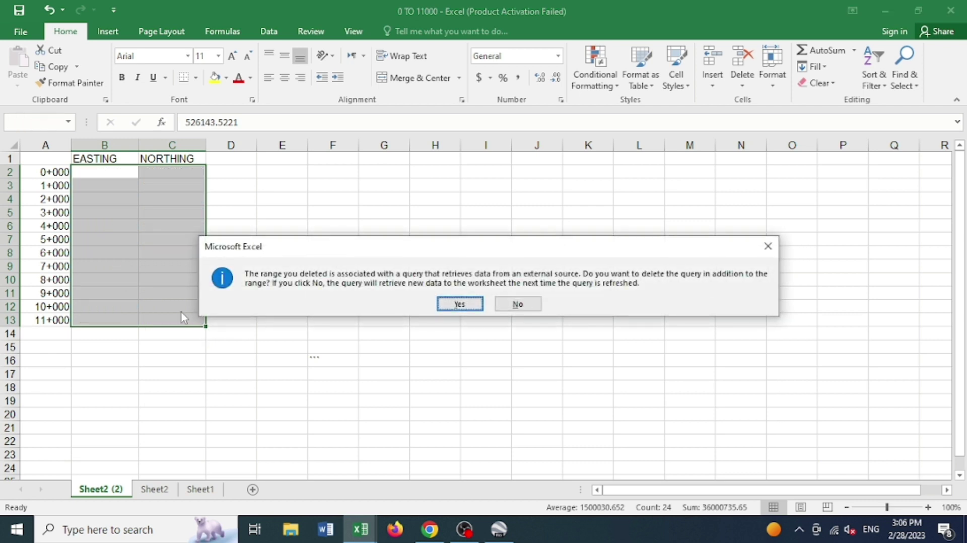
pyautogui.click(468, 302)
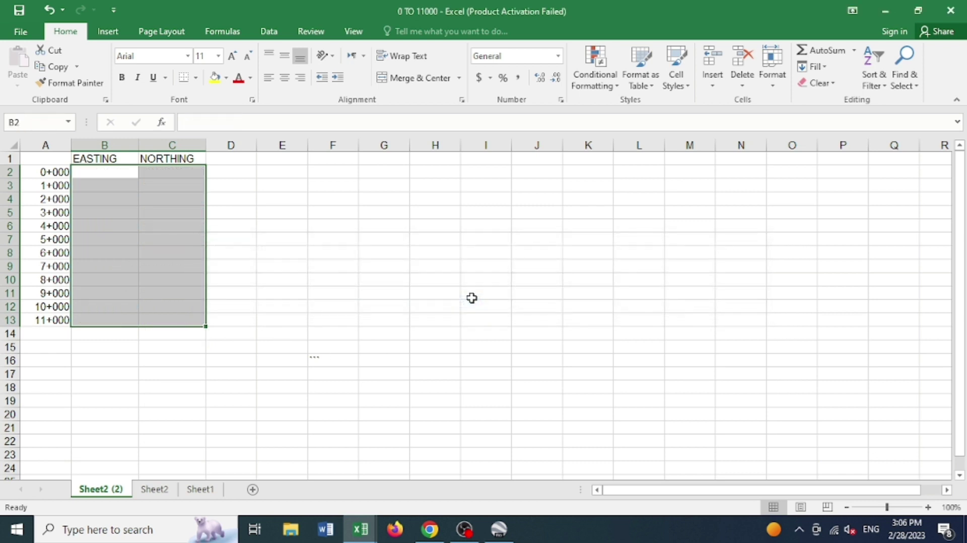
pyautogui.click(316, 361)
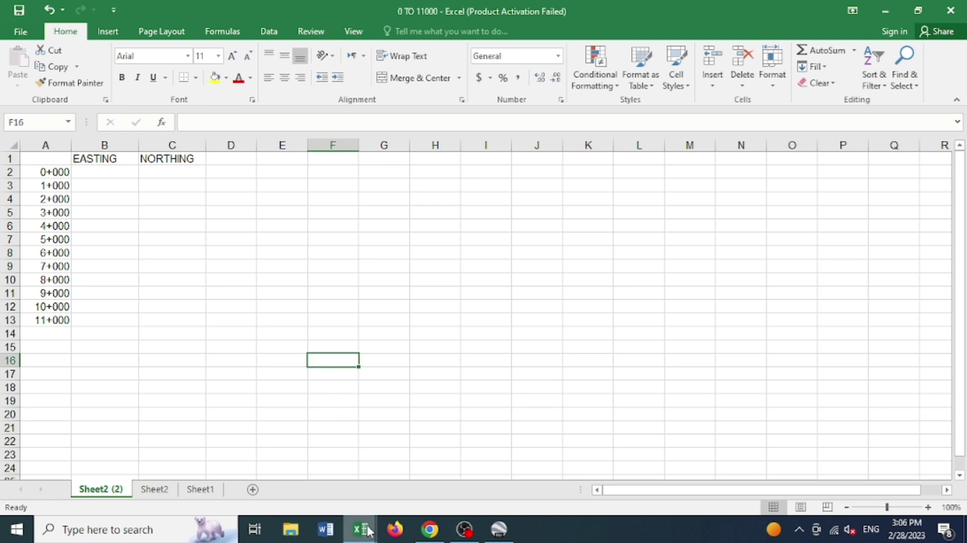
pyautogui.moveTo(367, 531)
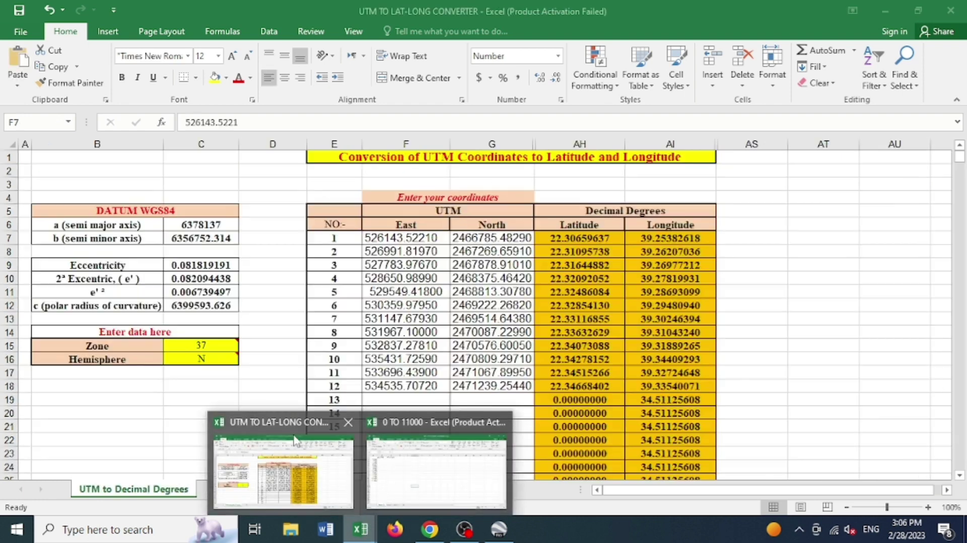
# - Paste the converter's latitude/longitude results AH7:AI18 as values into B2:C13 of Sheet2 (2)
pyautogui.click(303, 432)
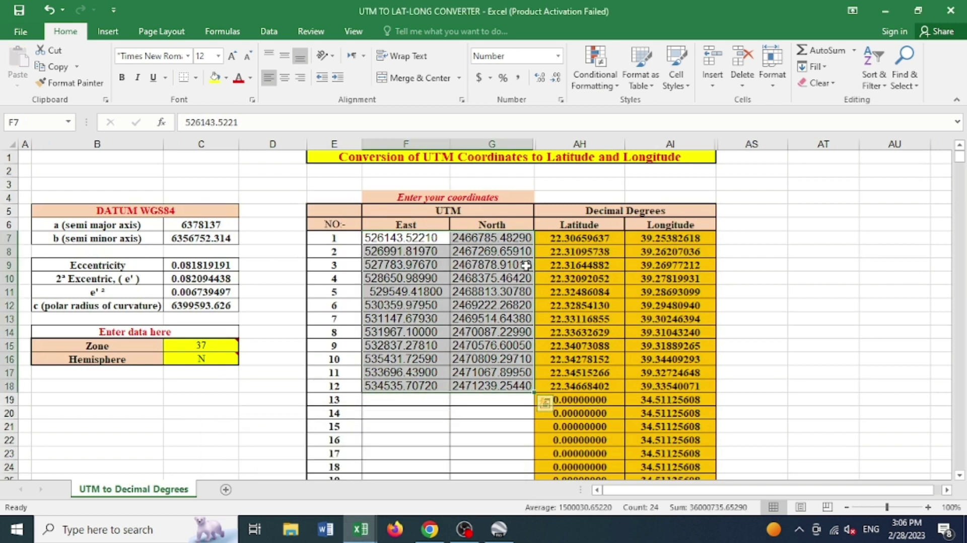
pyautogui.moveTo(546, 237); pyautogui.dragTo(668, 316)
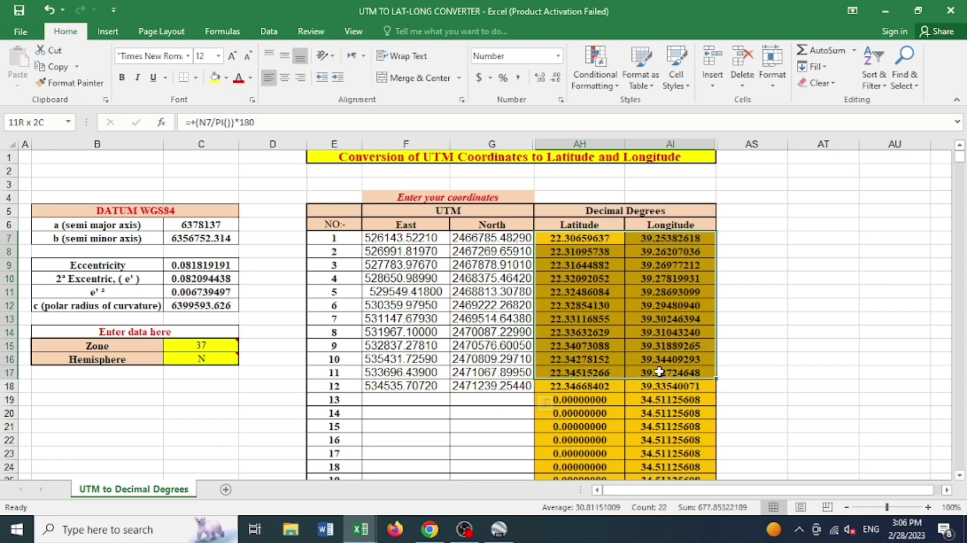
pyautogui.moveTo(667, 316); pyautogui.dragTo(661, 384)
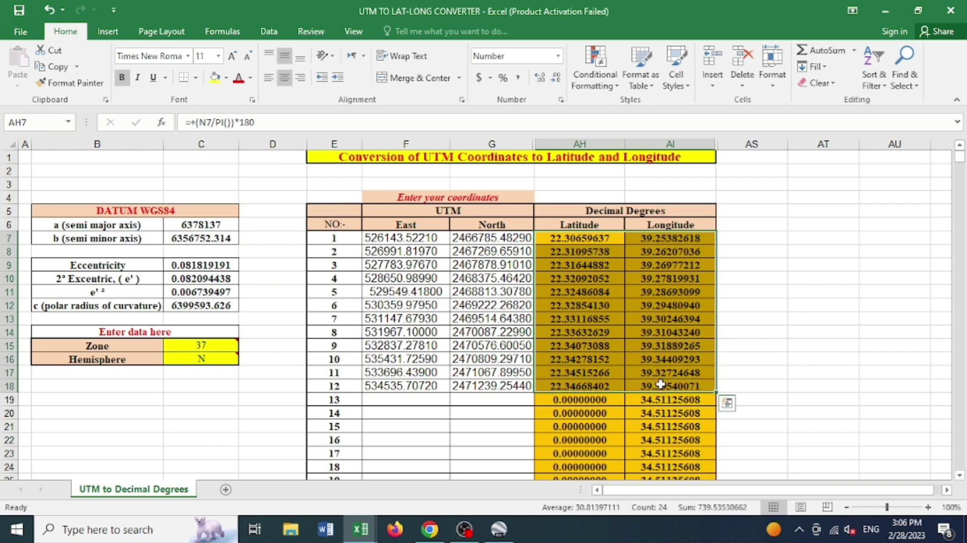
pyautogui.hotkey('ctrl', 'c')
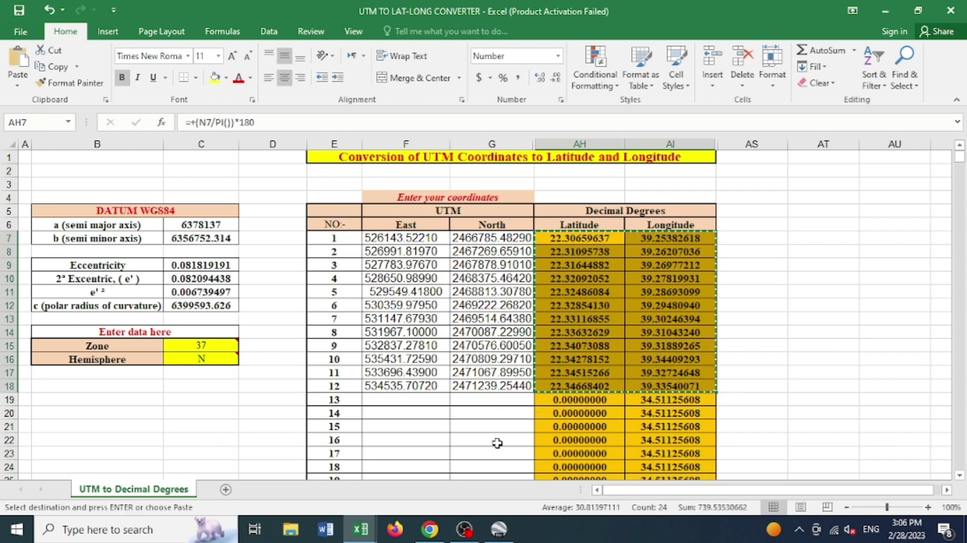
pyautogui.moveTo(370, 530)
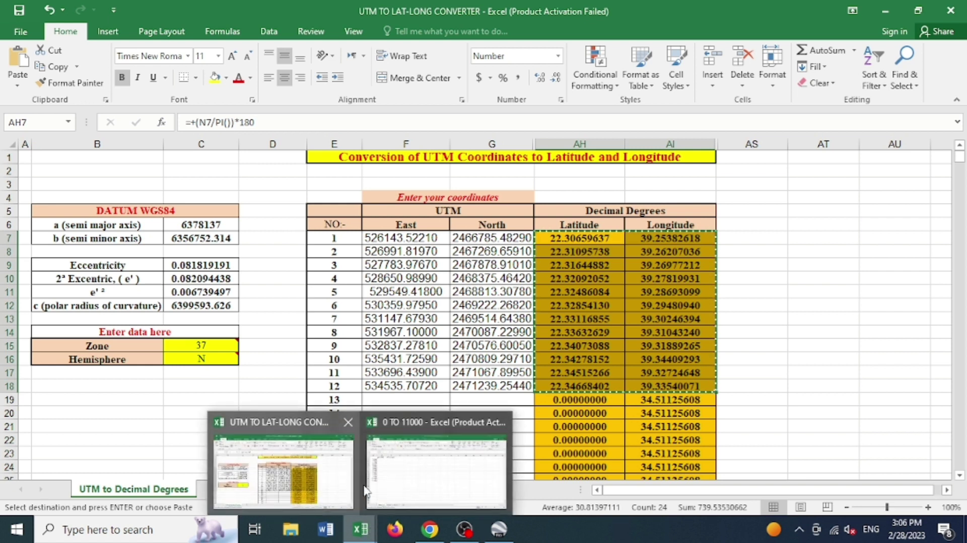
pyautogui.click(414, 425)
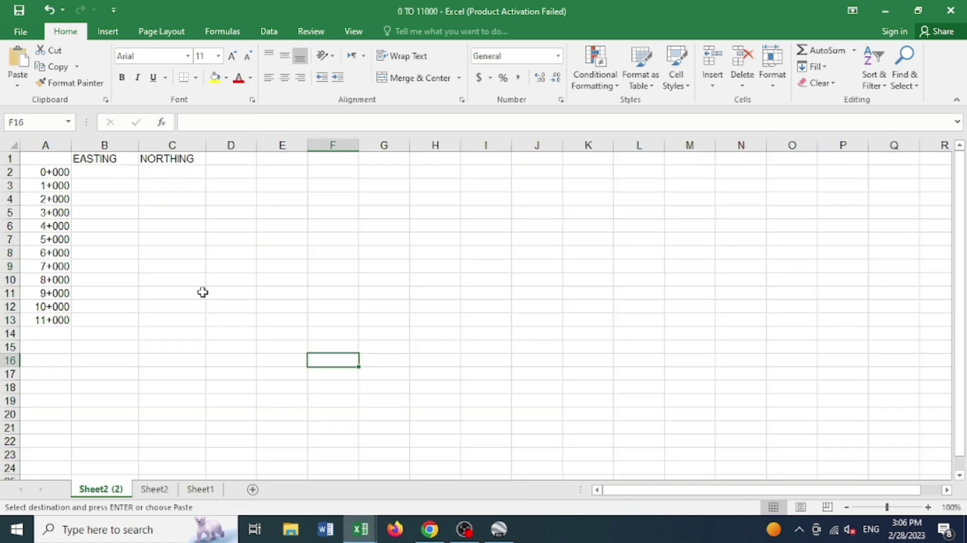
pyautogui.moveTo(89, 173)
pyautogui.mouseDown()
pyautogui.moveTo(165, 282)
pyautogui.moveTo(167, 318)
pyautogui.mouseUp()
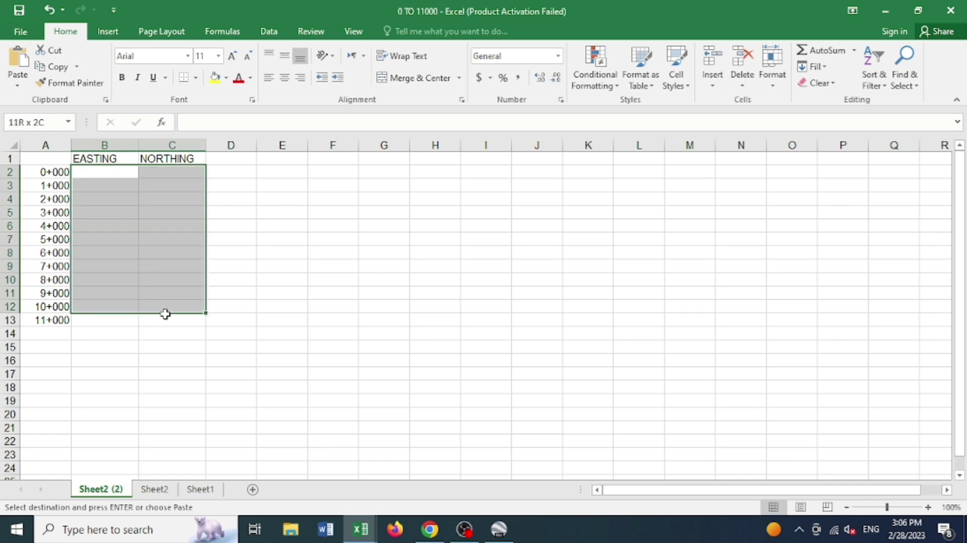
pyautogui.rightClick(109, 215)
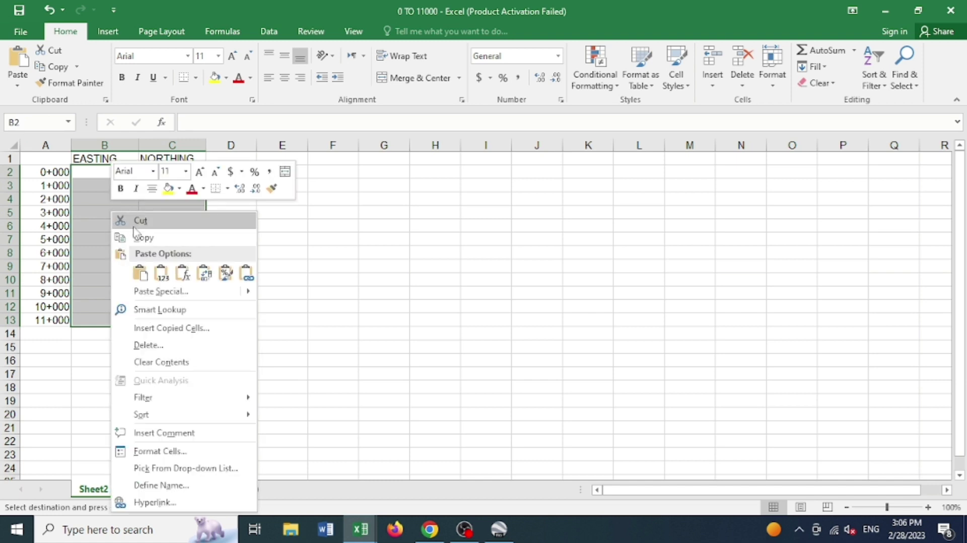
pyautogui.click(162, 274)
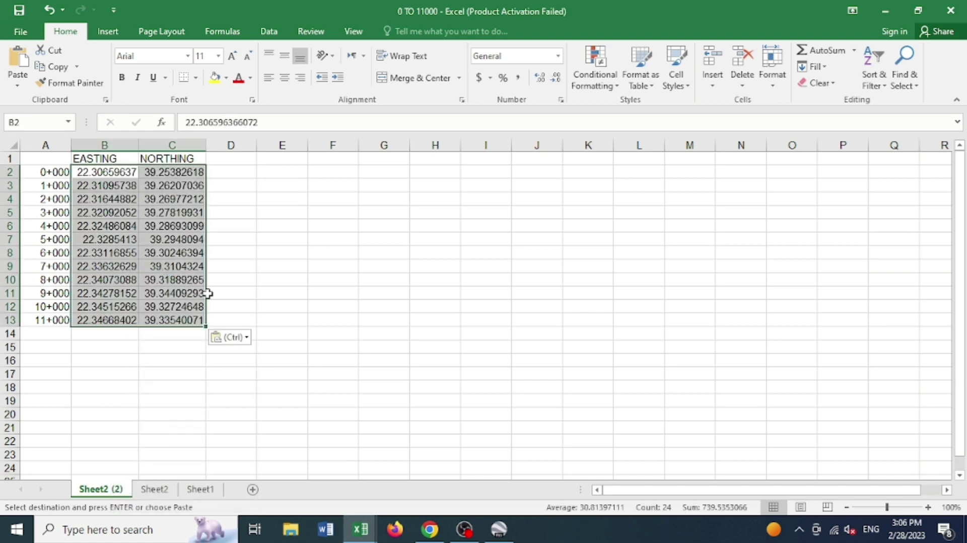
pyautogui.click(272, 274)
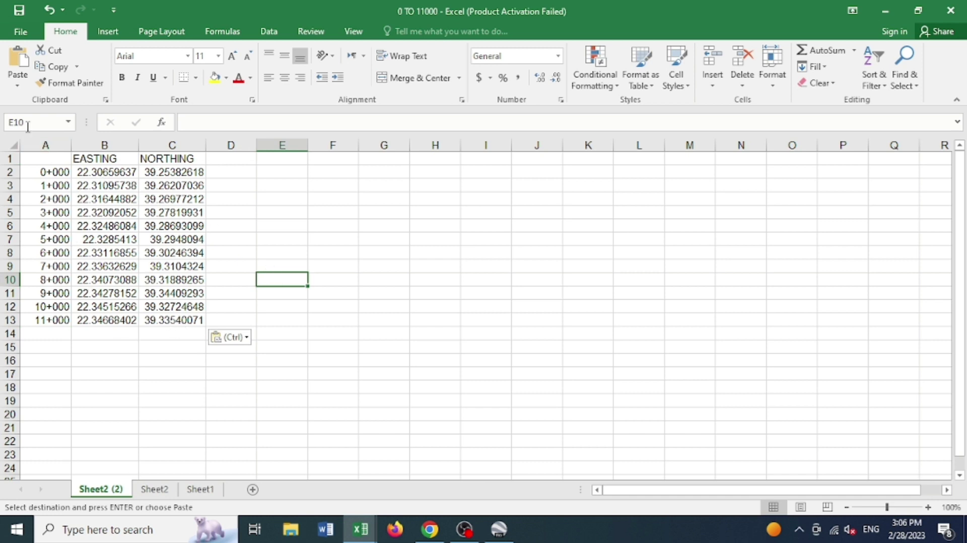
# - Save the sheet to the Desktop as 0 TO 11000 in CSV (Comma delimited) format
pyautogui.click(21, 31)
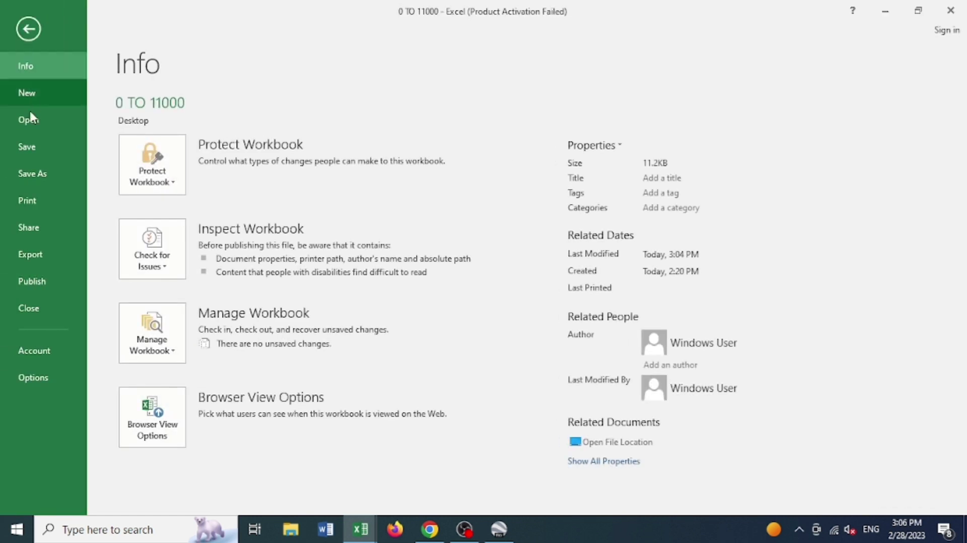
pyautogui.click(38, 174)
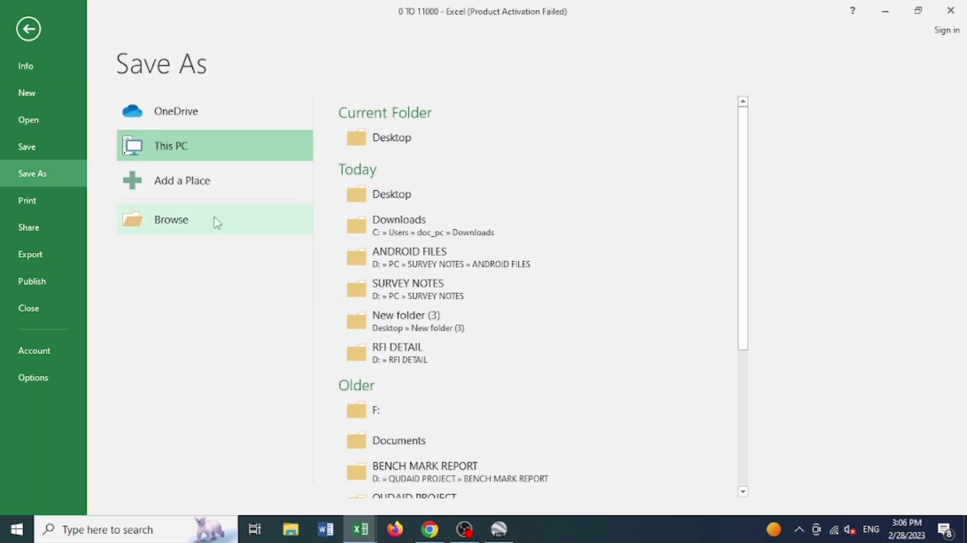
pyautogui.click(389, 197)
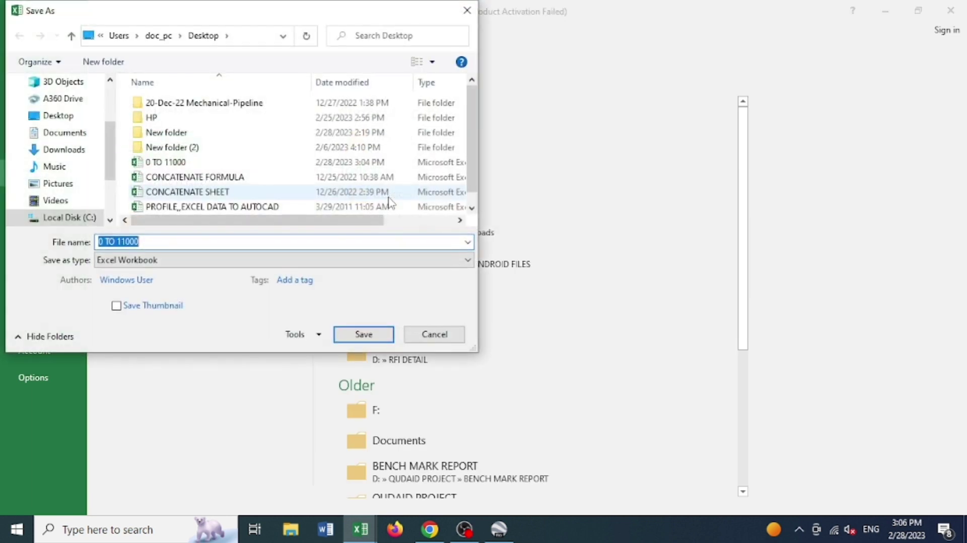
pyautogui.click(60, 118)
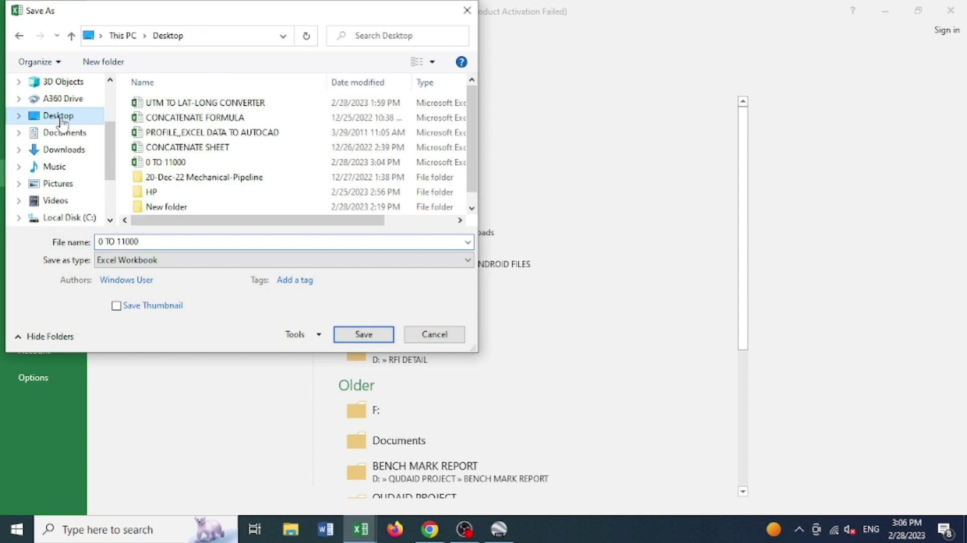
pyautogui.click(147, 260)
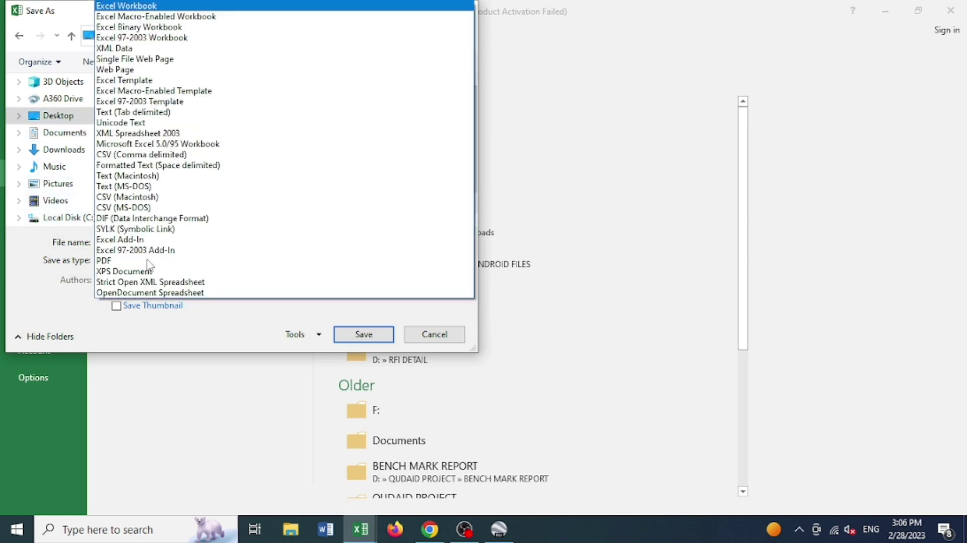
pyautogui.click(143, 155)
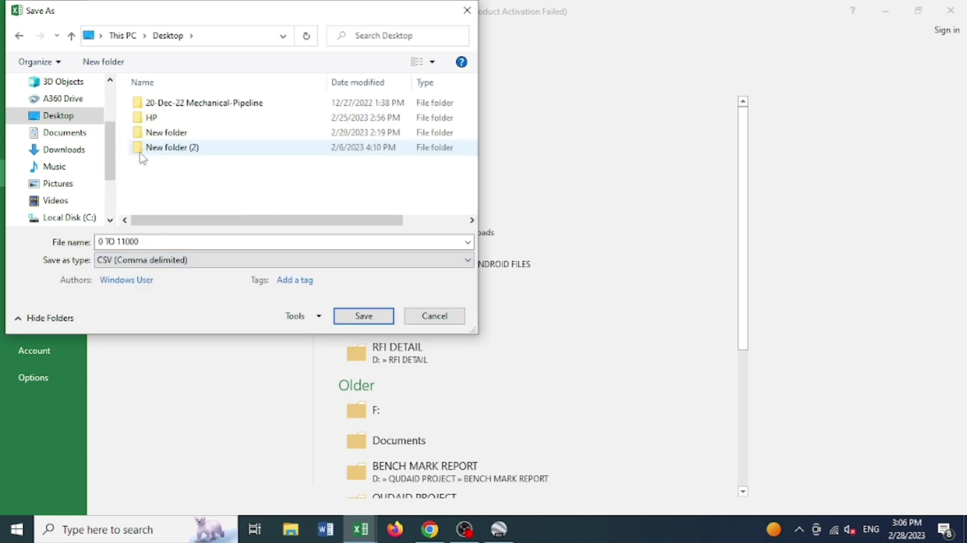
pyautogui.click(364, 317)
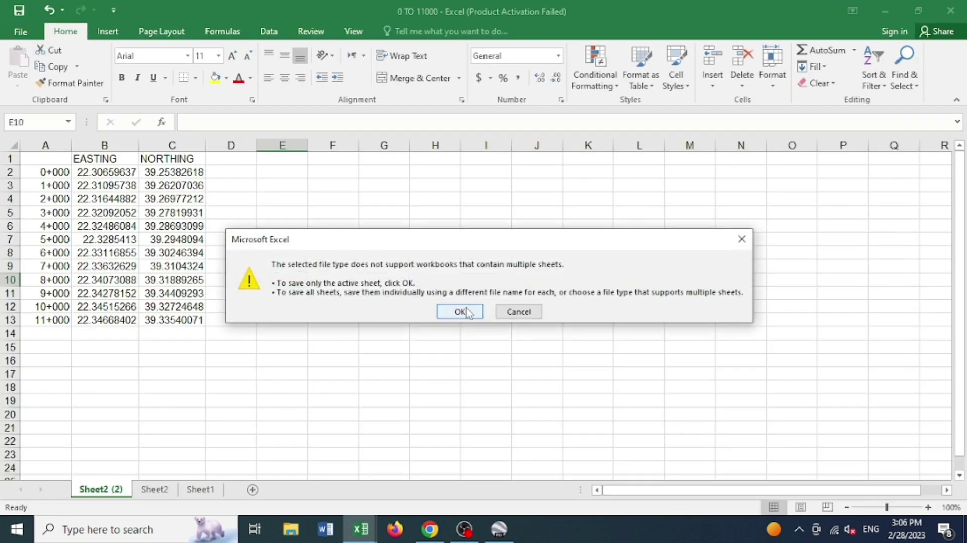
pyautogui.click(459, 312)
pyautogui.click(429, 309)
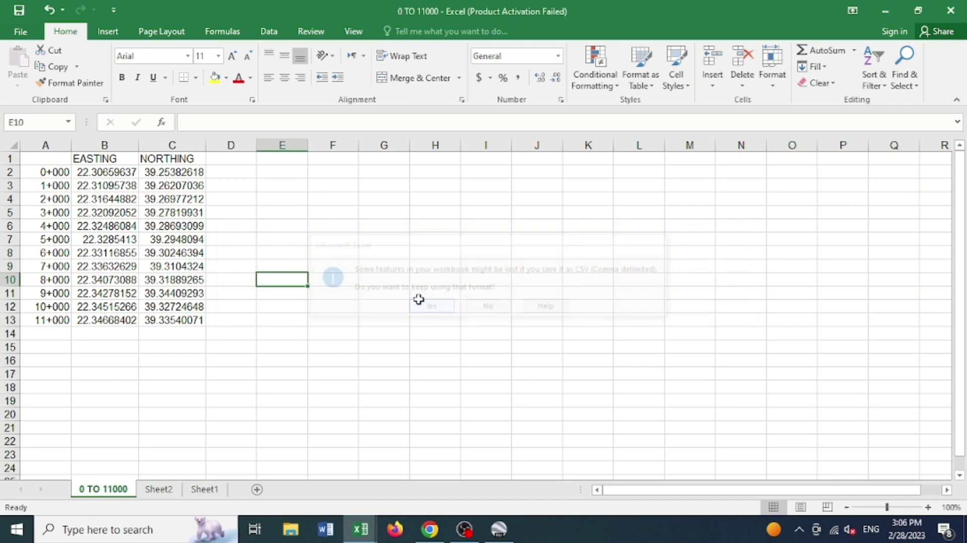
# - Close the 0 TO 11000 workbook, minimize the converter, and bring up Google Earth Pro
pyautogui.click(950, 10)
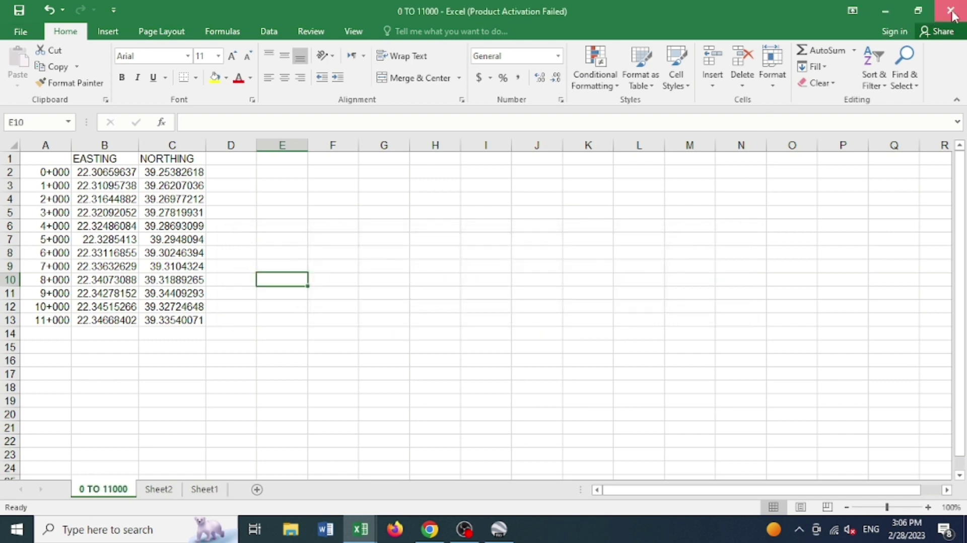
pyautogui.click(485, 281)
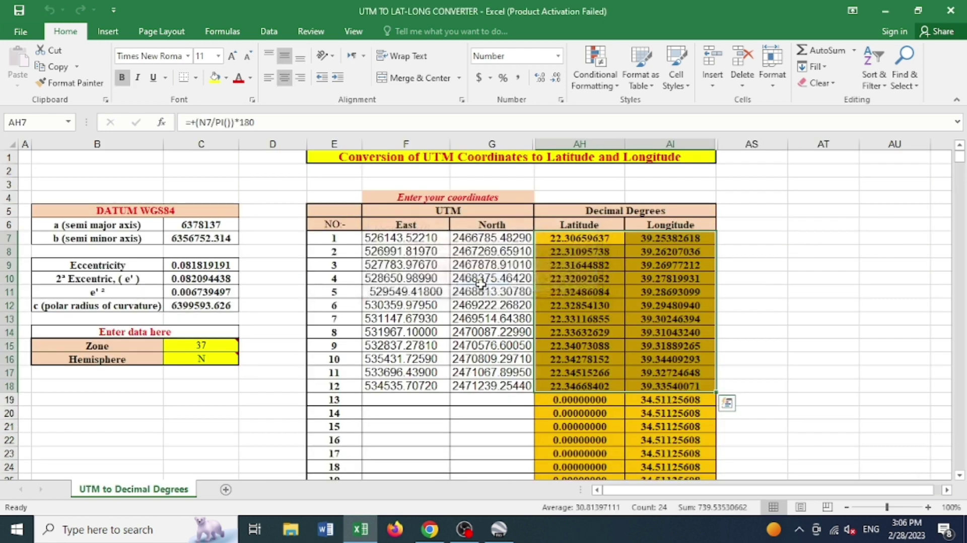
pyautogui.click(889, 10)
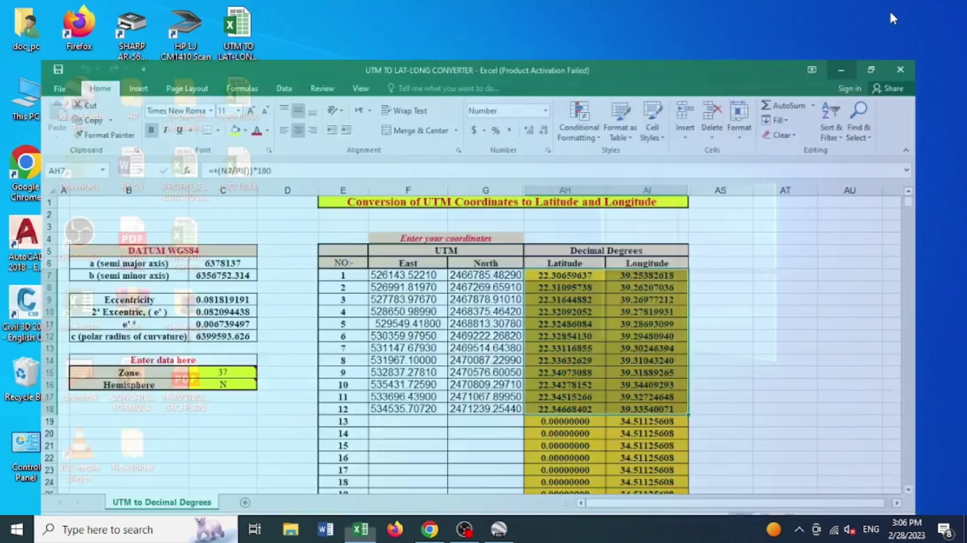
pyautogui.click(498, 529)
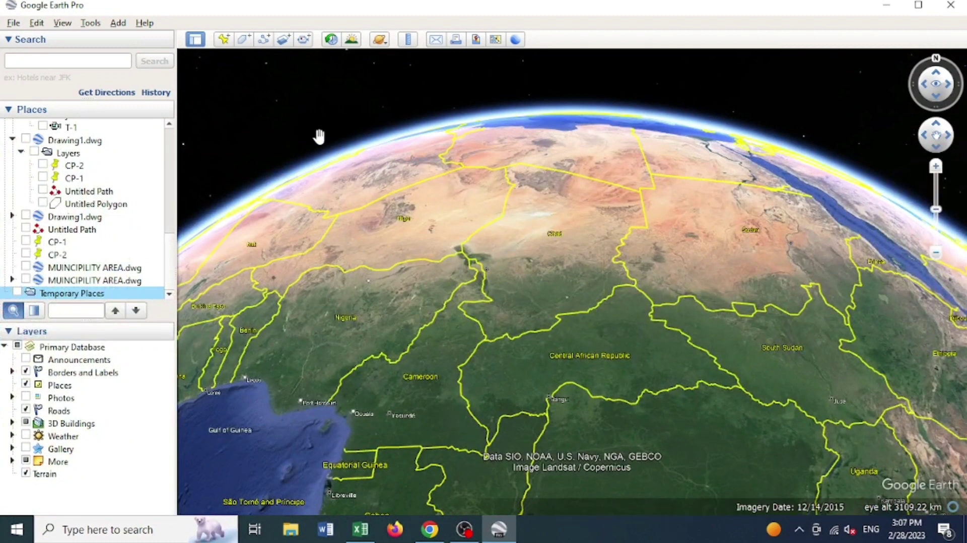
# - Import the 0 TO 11000 CSV from the Desktop into Google Earth Pro
pyautogui.click(15, 23)
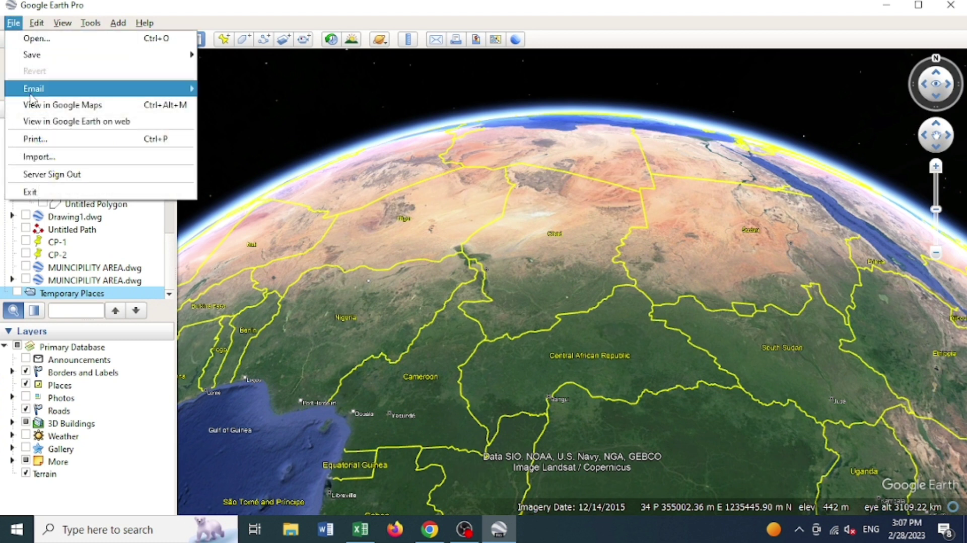
pyautogui.click(40, 159)
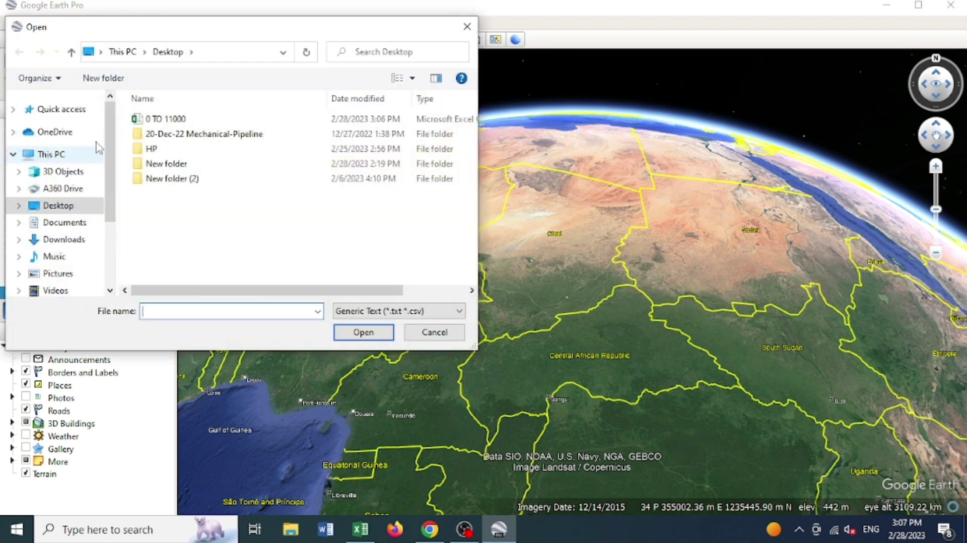
pyautogui.doubleClick(168, 121)
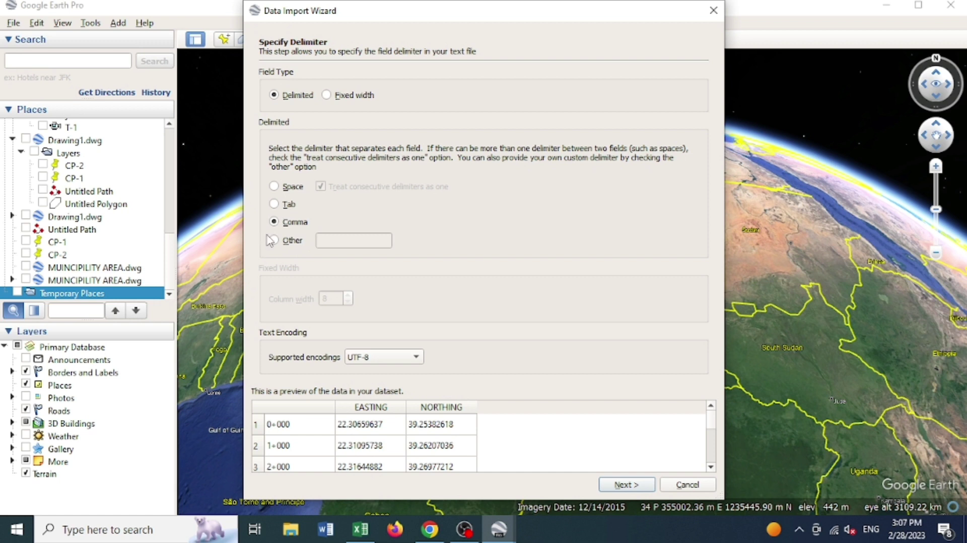
# - Keep the comma delimiter, map EASTING to latitude and NORTHING to longitude, and finish the import
pyautogui.click(626, 485)
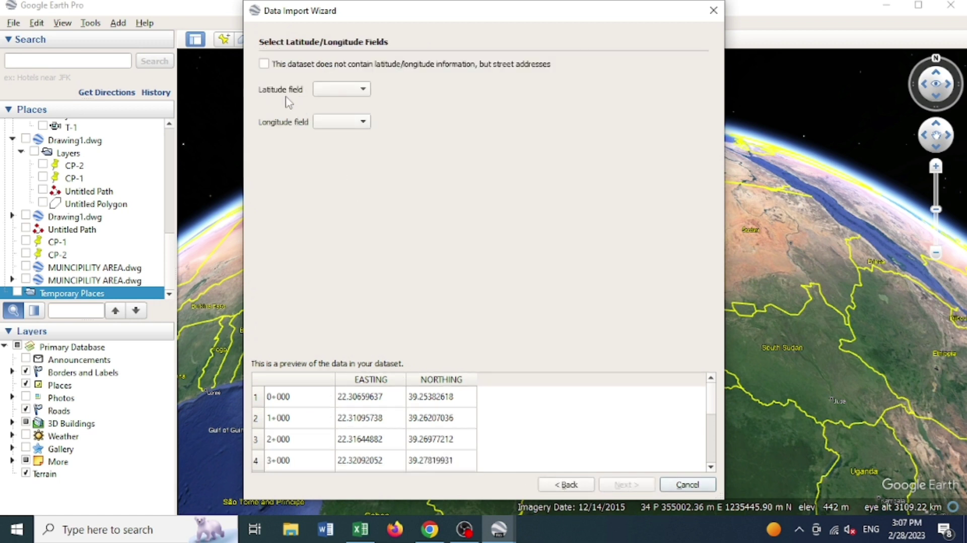
pyautogui.click(335, 92)
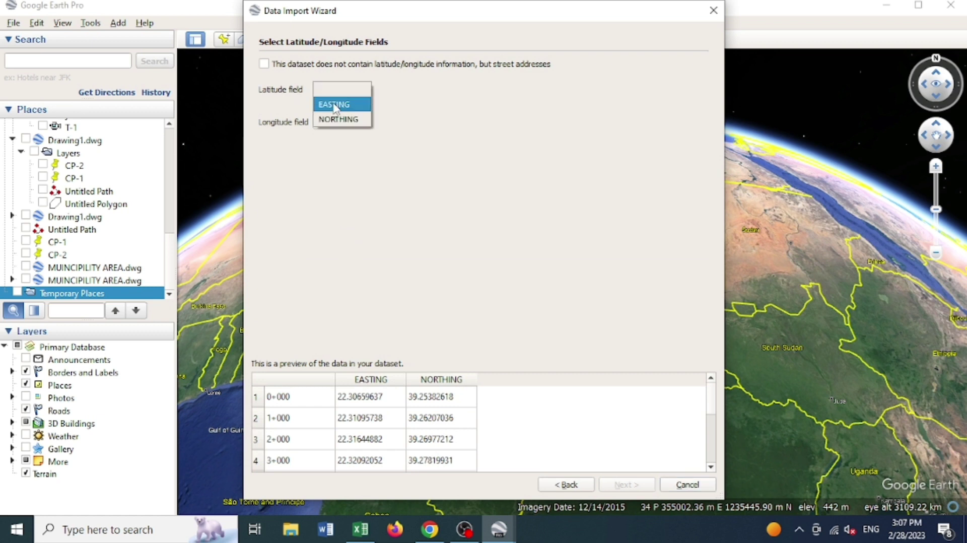
pyautogui.click(336, 105)
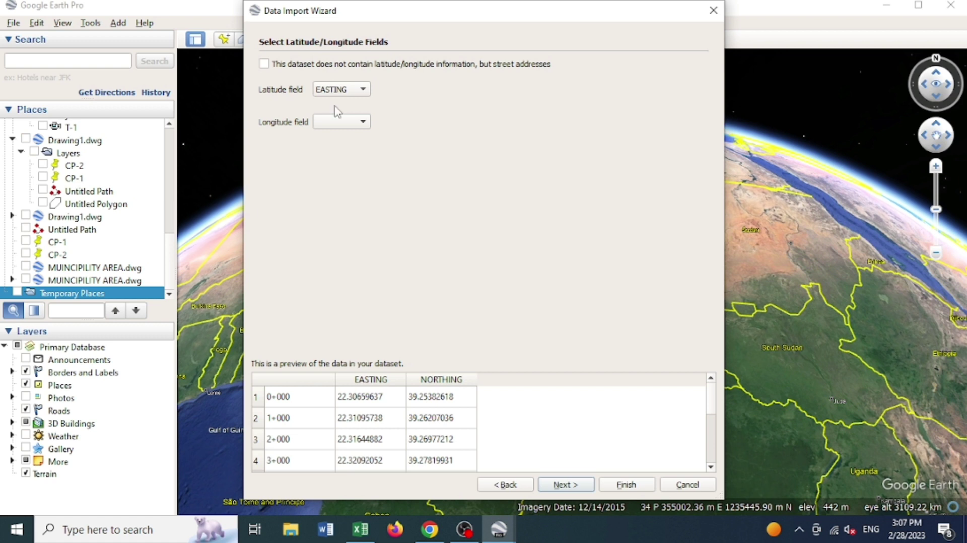
pyautogui.click(341, 122)
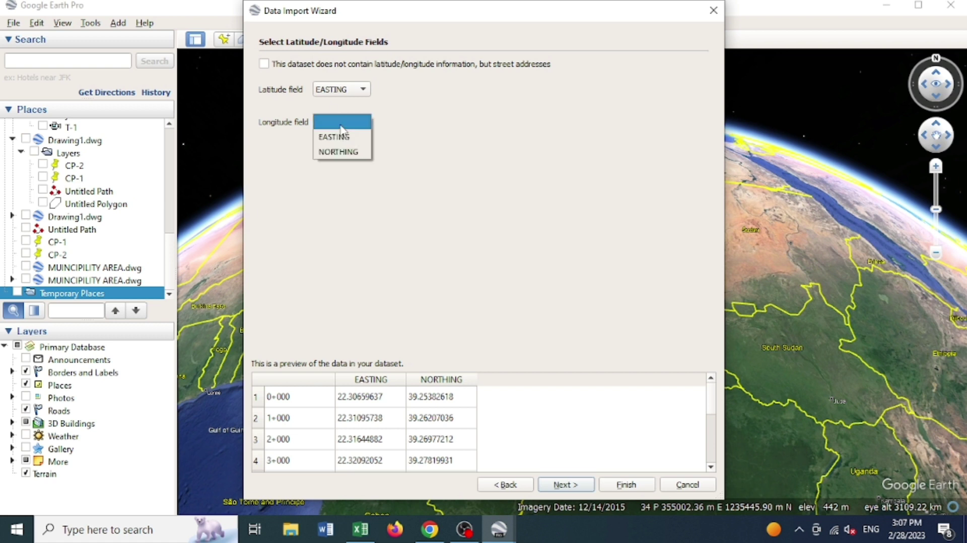
pyautogui.click(347, 153)
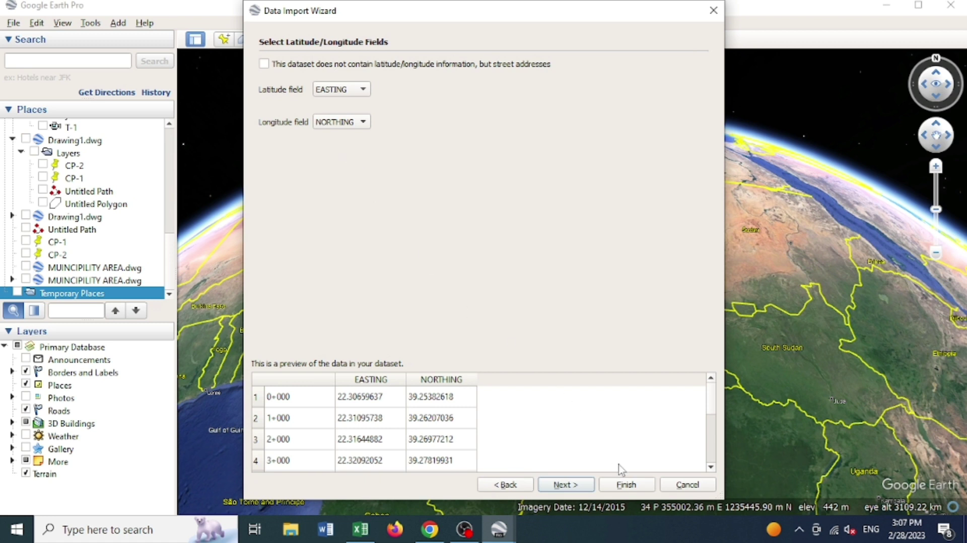
pyautogui.click(627, 484)
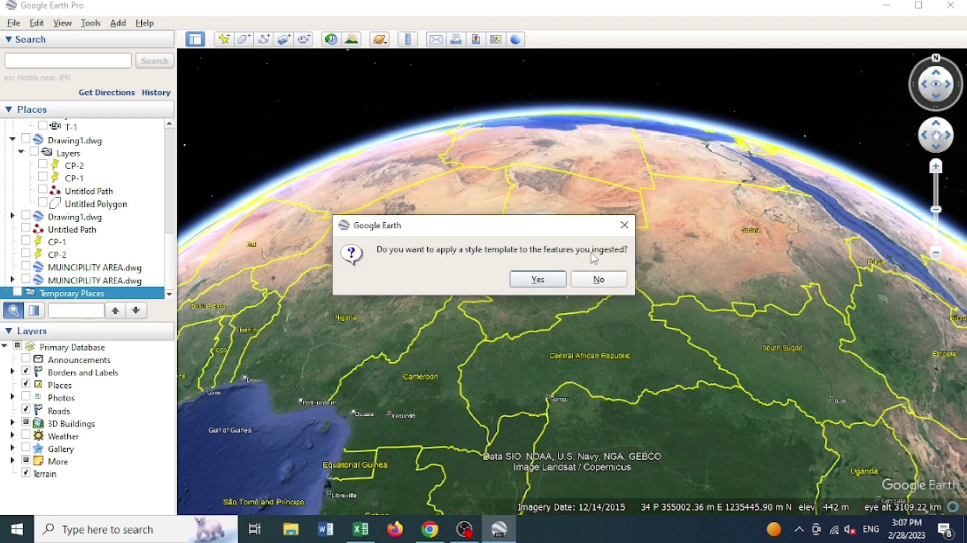
# - Apply a style template labelling points from the unnamed column and colouring them red
pyautogui.click(543, 280)
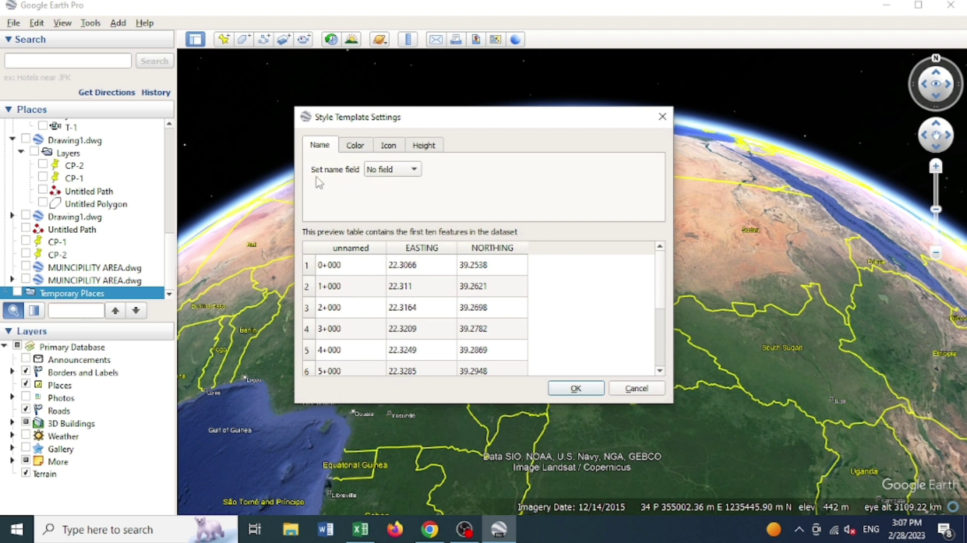
pyautogui.click(398, 173)
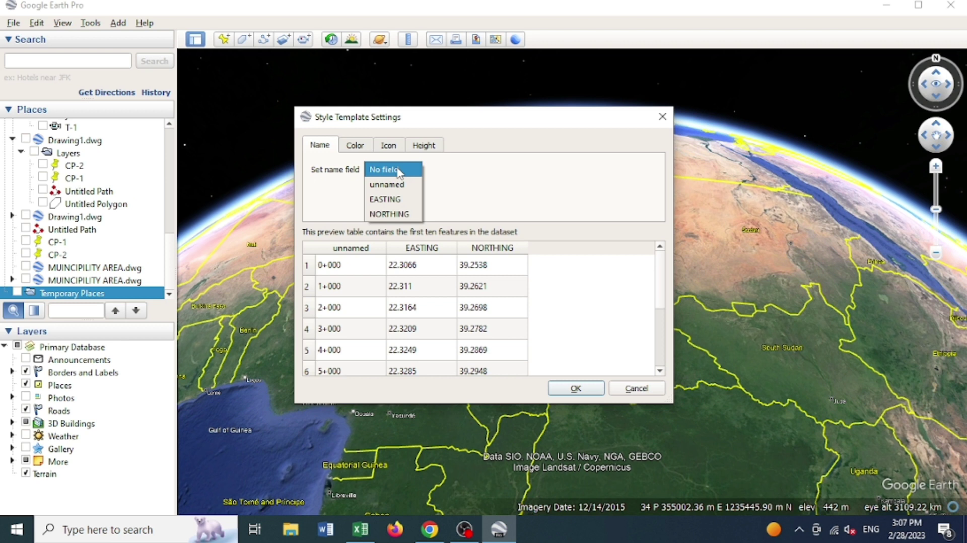
pyautogui.click(393, 185)
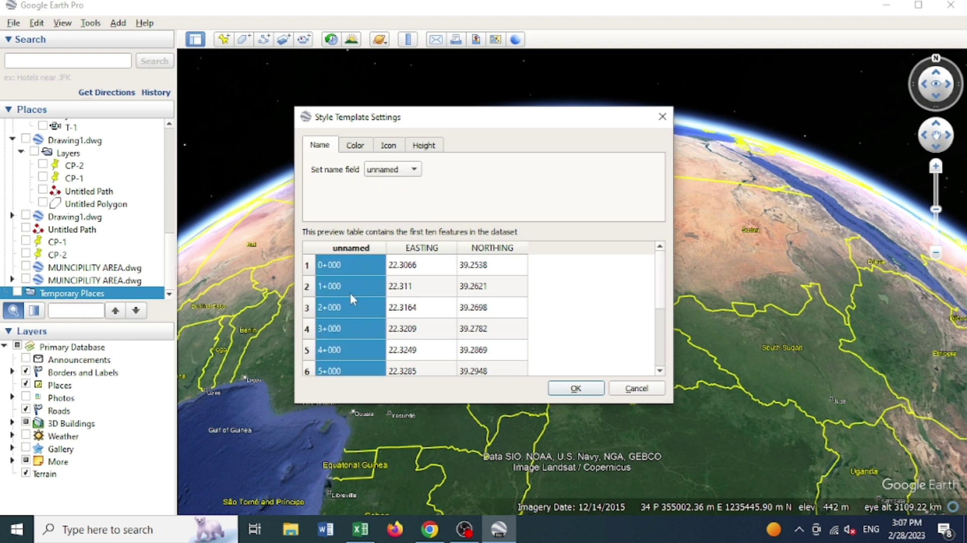
pyautogui.click(356, 146)
pyautogui.click(395, 182)
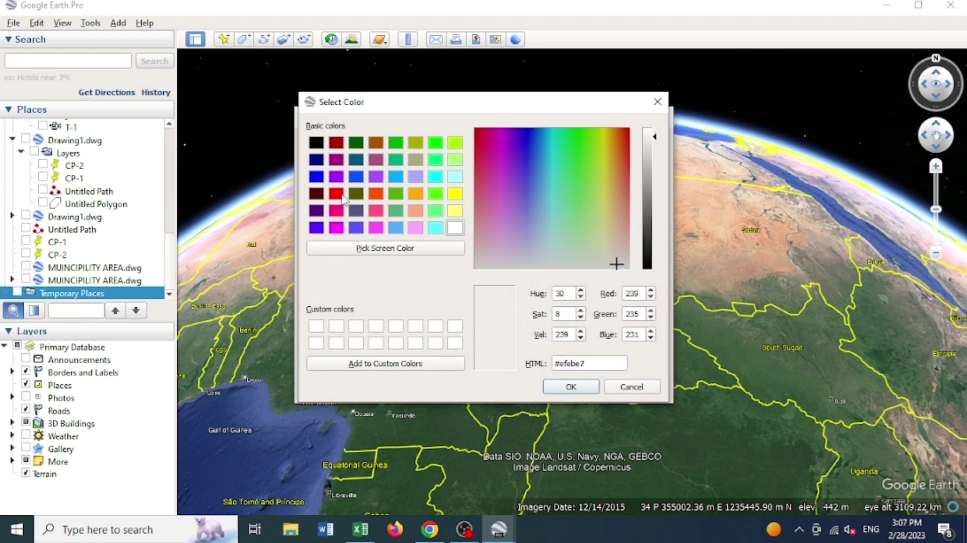
pyautogui.click(337, 194)
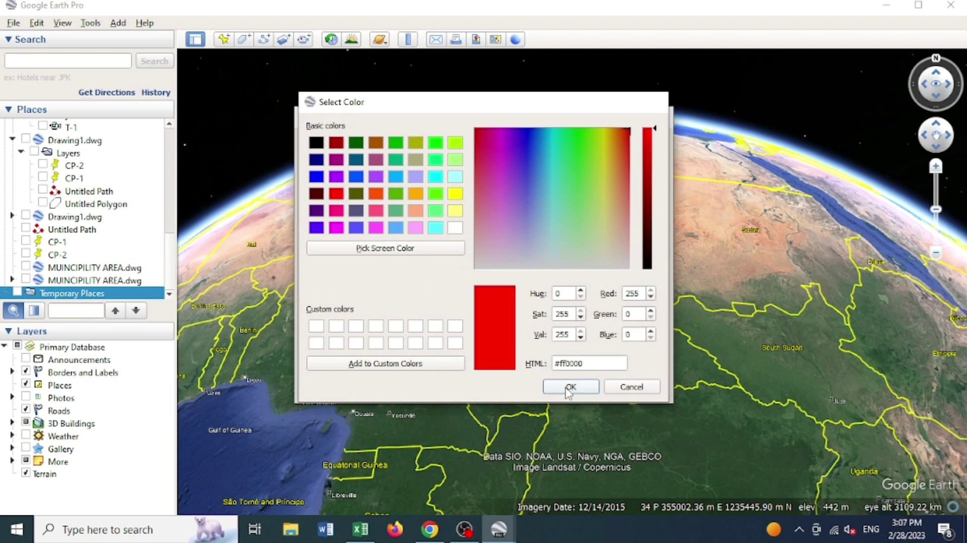
pyautogui.click(569, 390)
# - Use a pushpin icon for all points and accept the style template
pyautogui.click(392, 149)
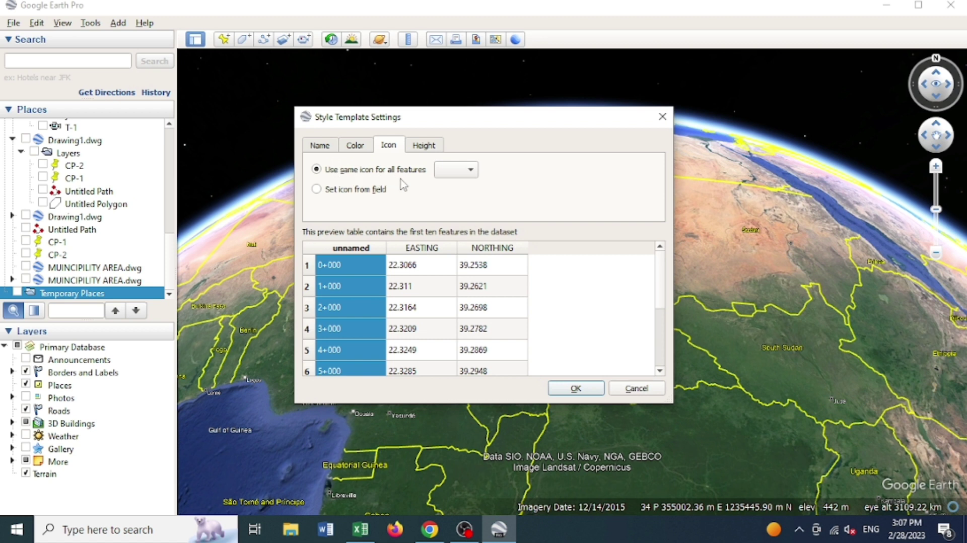
pyautogui.click(456, 177)
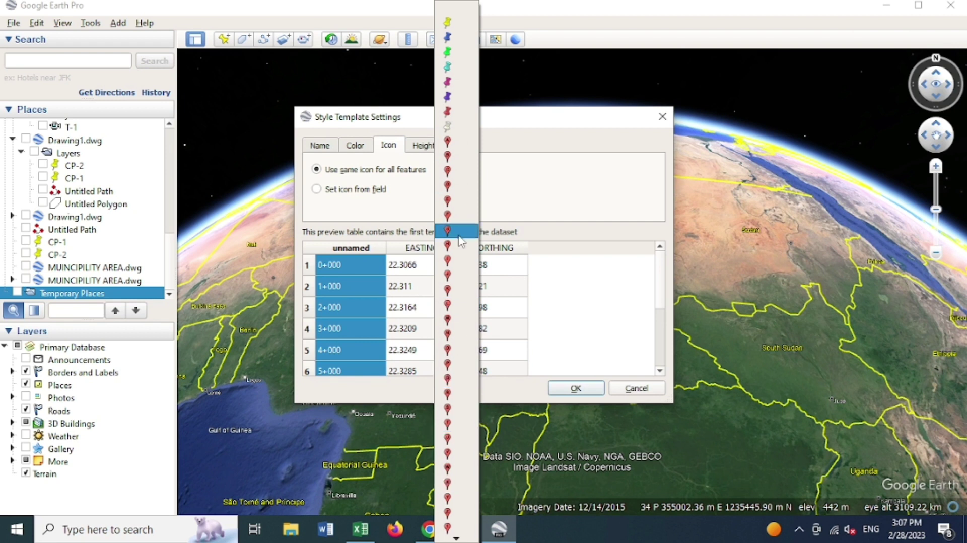
pyautogui.click(449, 24)
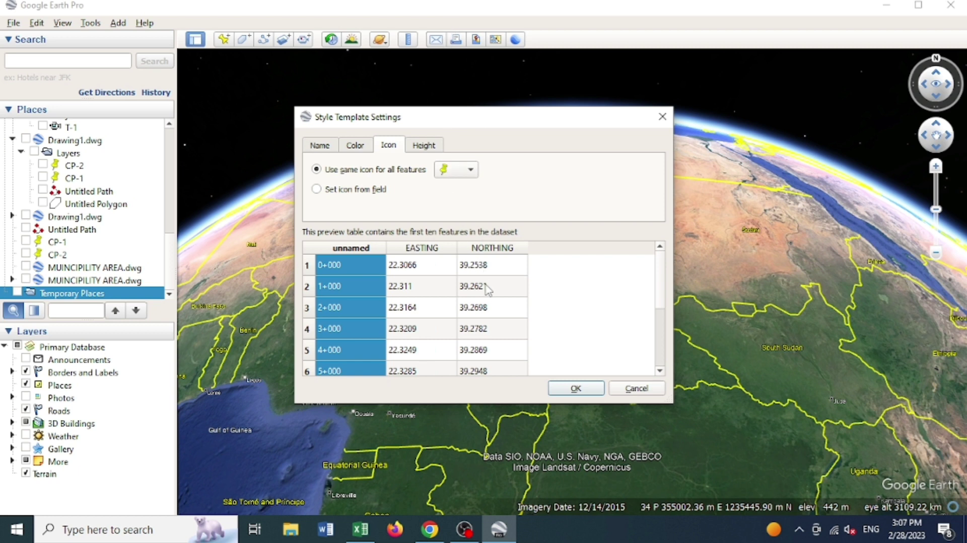
pyautogui.click(575, 388)
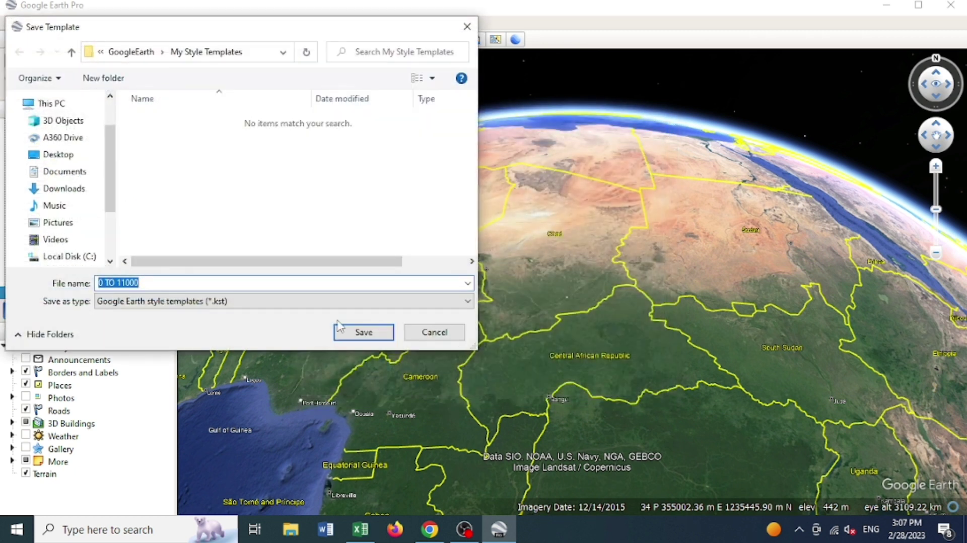
# - Save the 0 TO 11000 style template to the Desktop
pyautogui.click(60, 154)
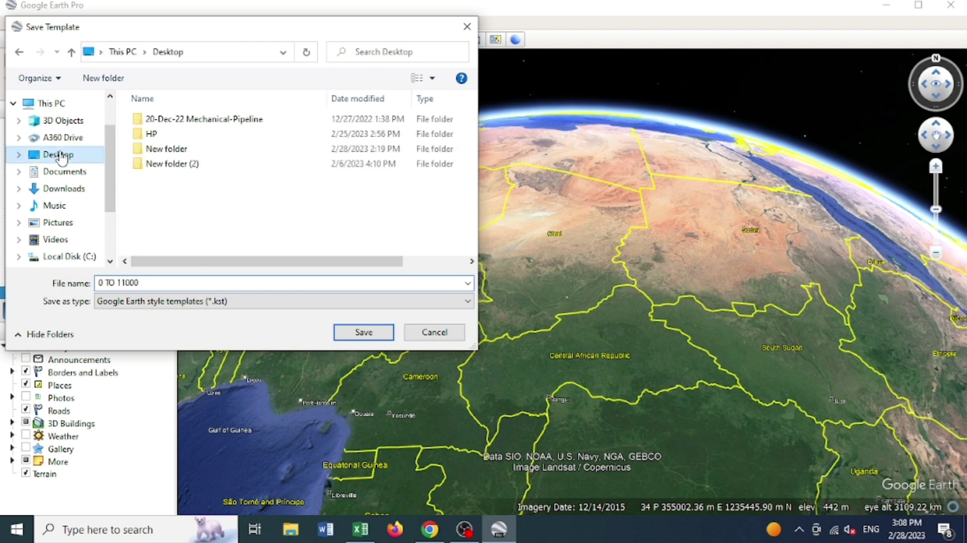
pyautogui.click(368, 333)
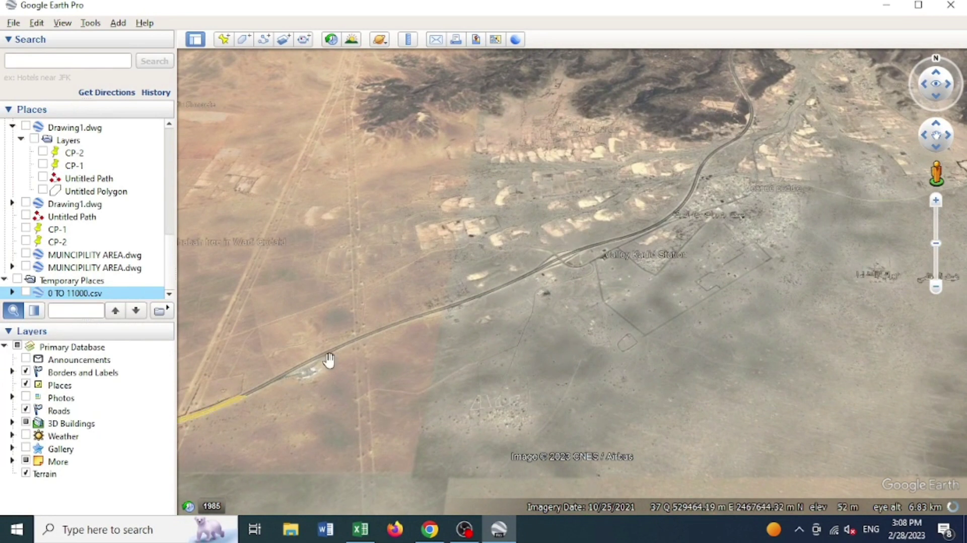
# - Turn on 0 TO 11000.csv in Temporary Places to display pins 0+000 through 11+000 along the highway
pyautogui.click(170, 161)
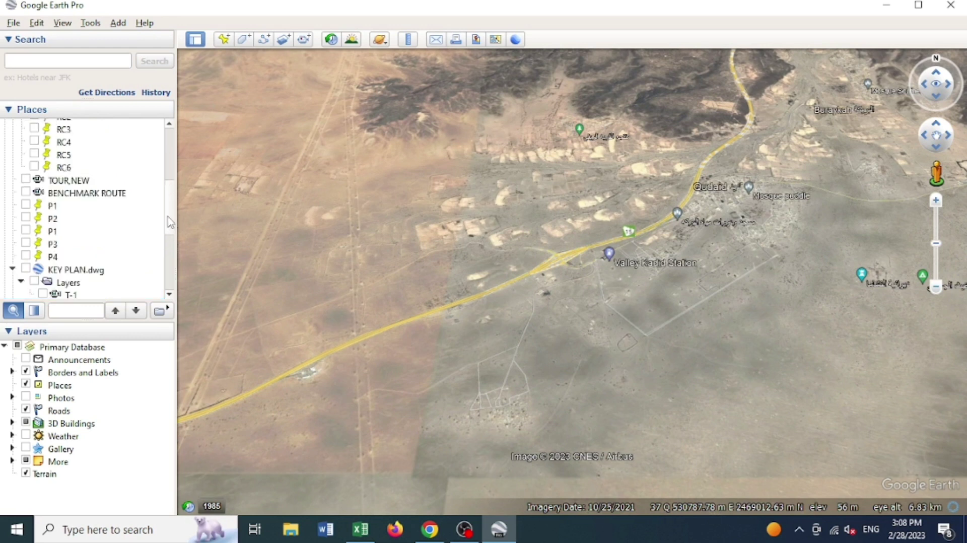
pyautogui.moveTo(170, 222); pyautogui.dragTo(166, 281)
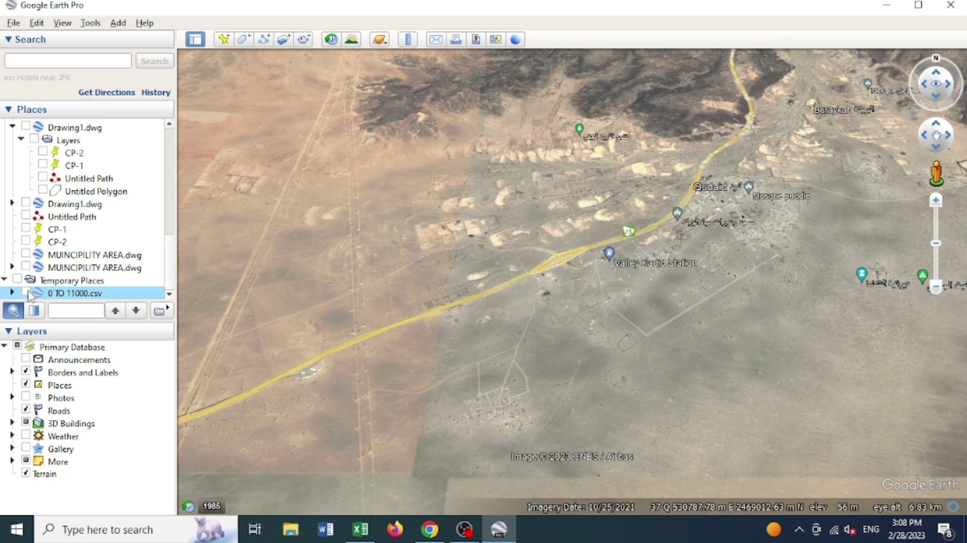
pyautogui.click(26, 293)
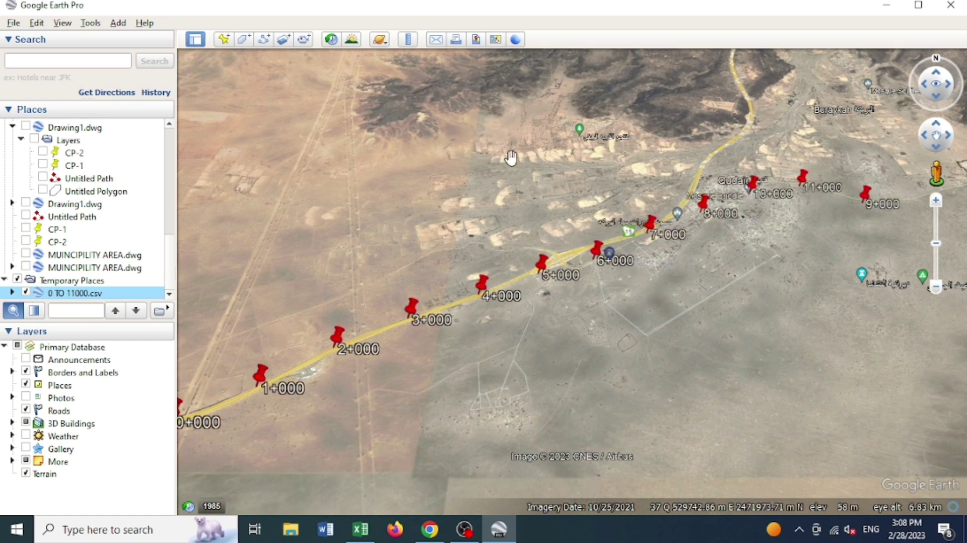
pyautogui.scroll(-2, 512, 157)
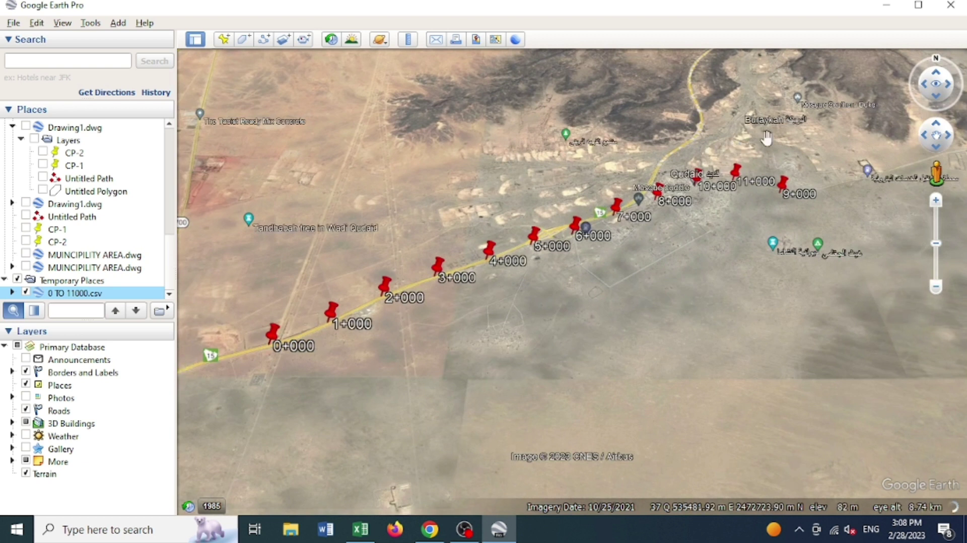
pyautogui.scroll(2, 765, 137)
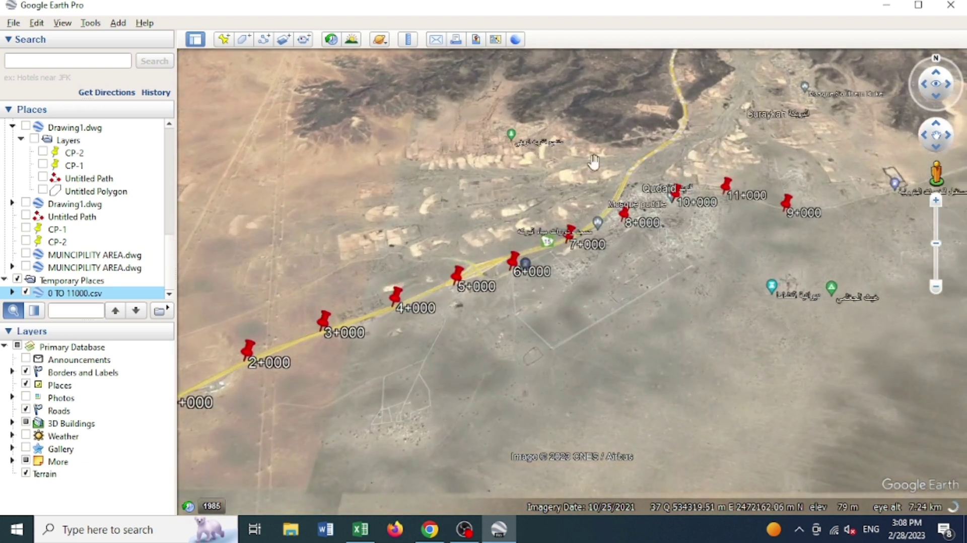
pyautogui.scroll(-2, 582, 161)
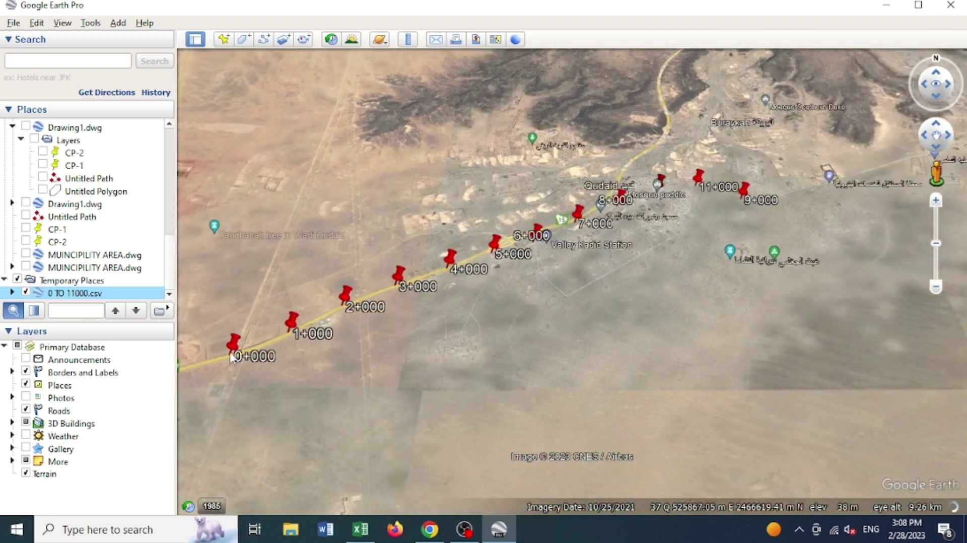